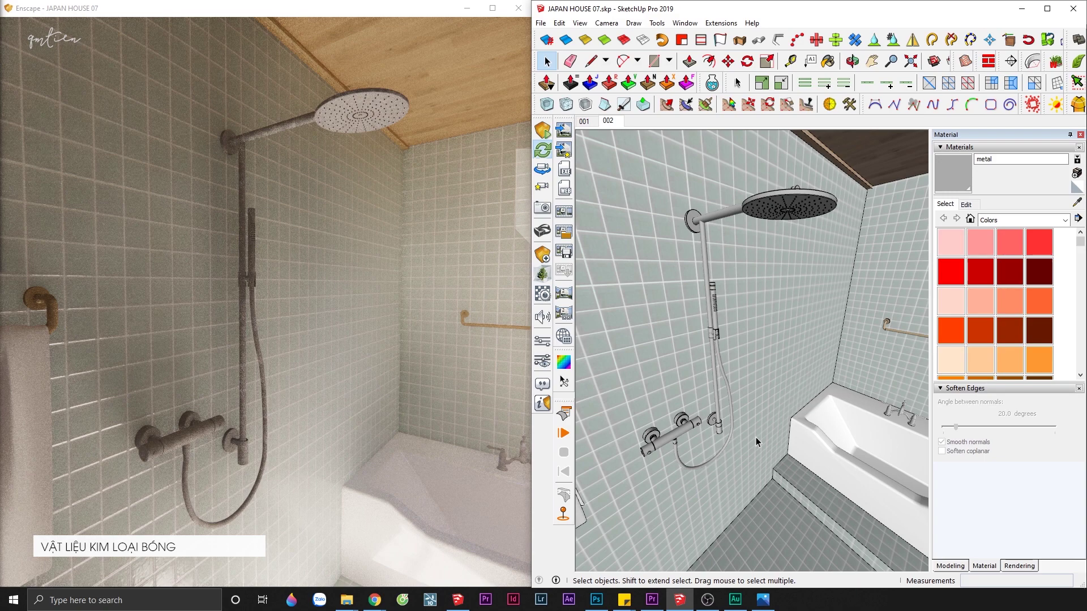
Step: Make the metal material 100% metallic with 0% roughness in the Enscape Material Editor
key(b)
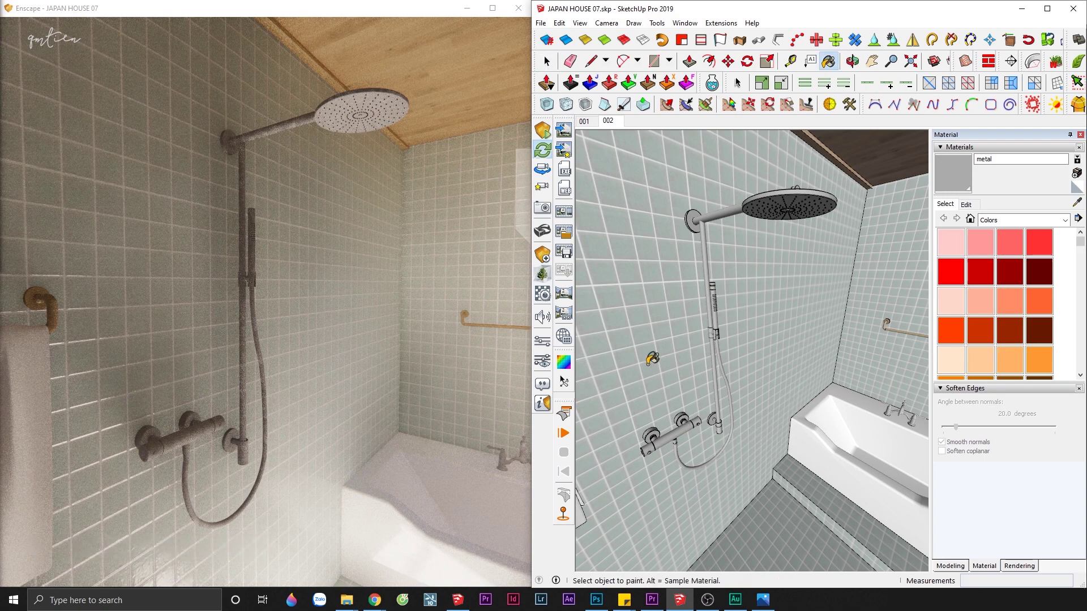
click(539, 298)
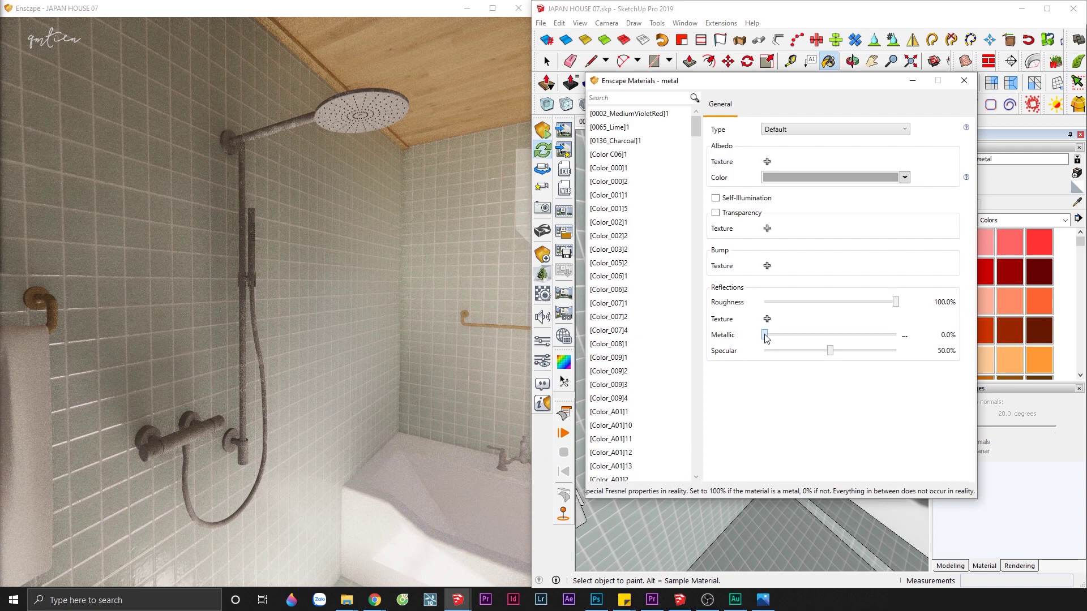
drag(766, 338, 905, 336)
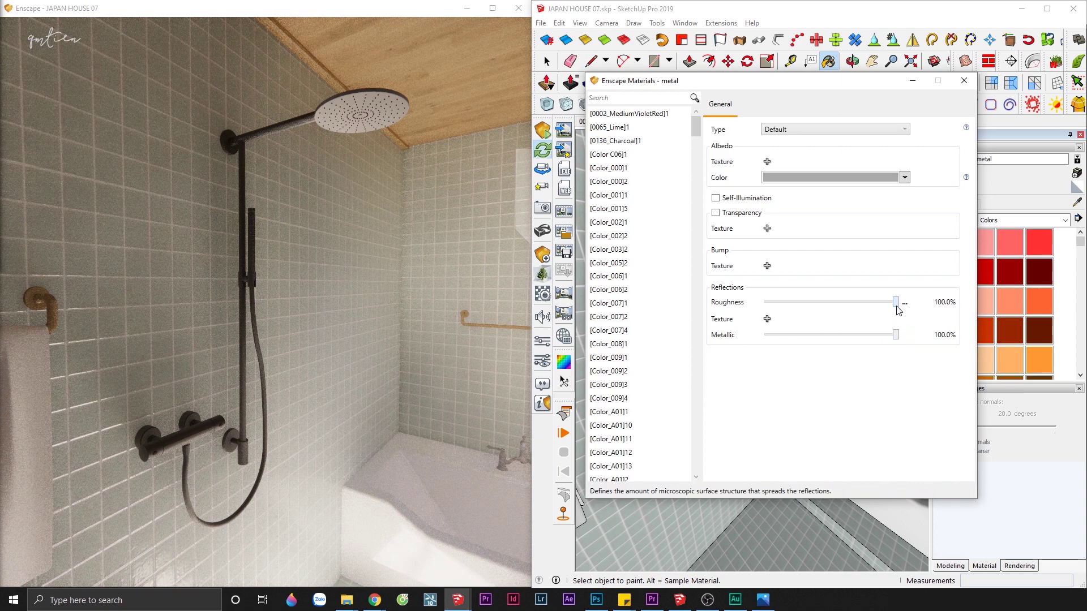
drag(896, 310, 762, 308)
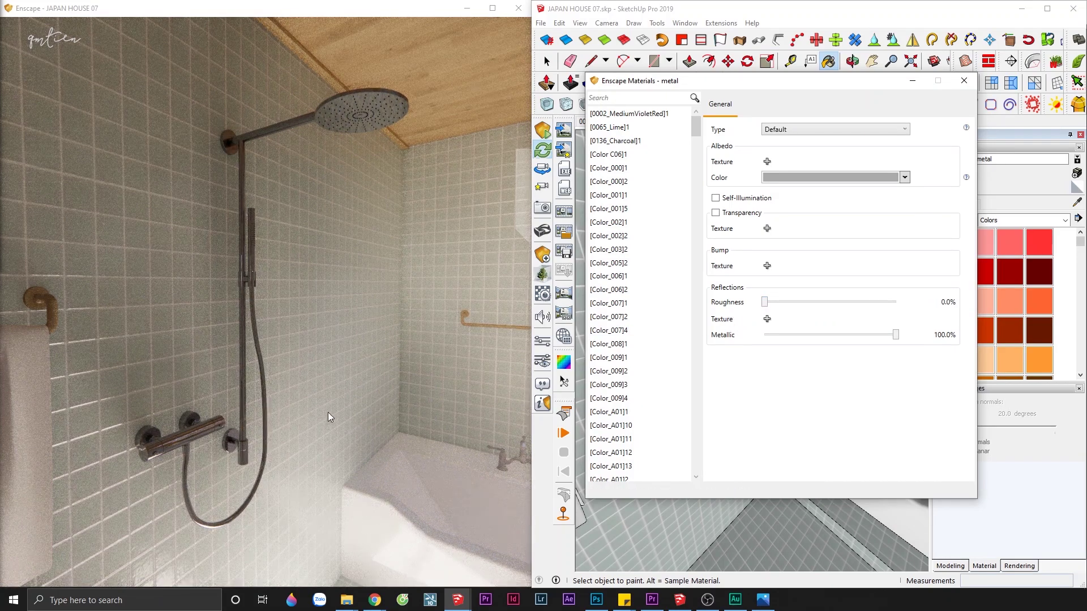
Step: Lighten the metal's albedo colour to light grey #D4D4D4 using the custom colour picker
drag(221, 433, 212, 433)
scroll(266, 303, up, 5)
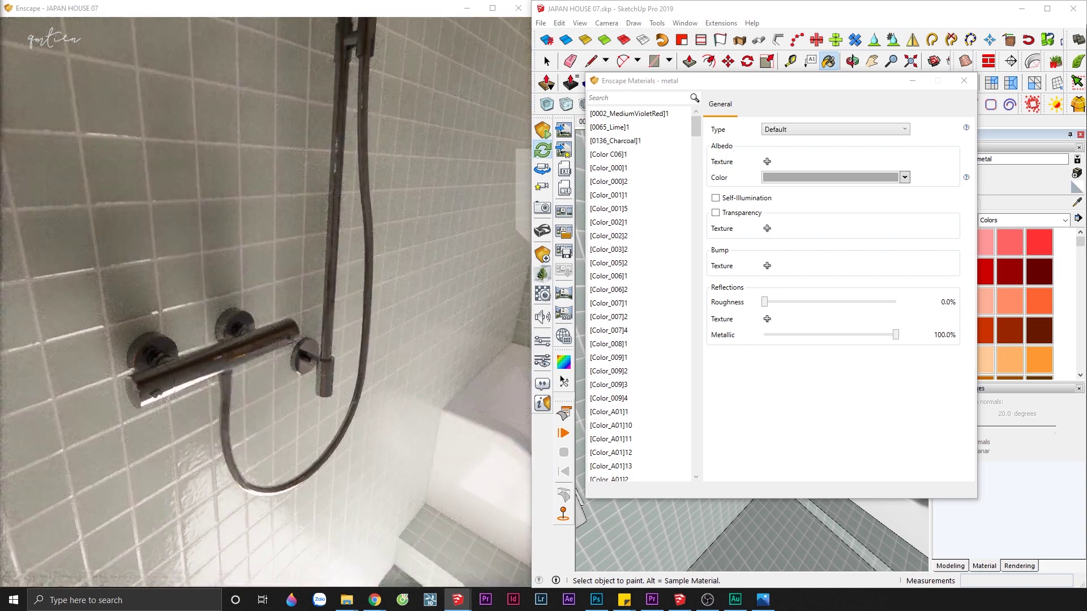
scroll(310, 310, up, 1)
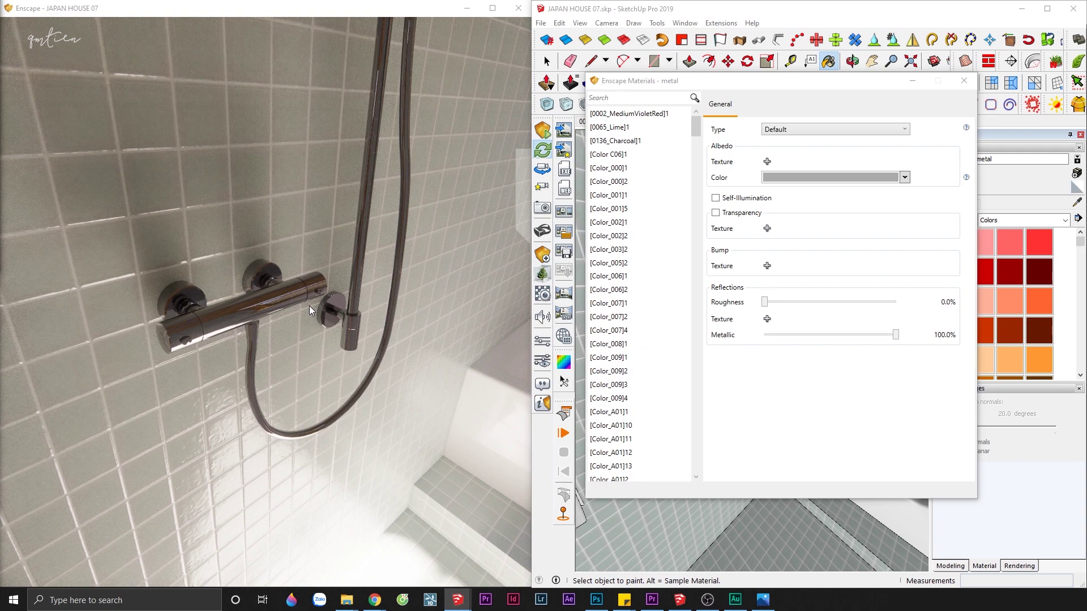
click(784, 180)
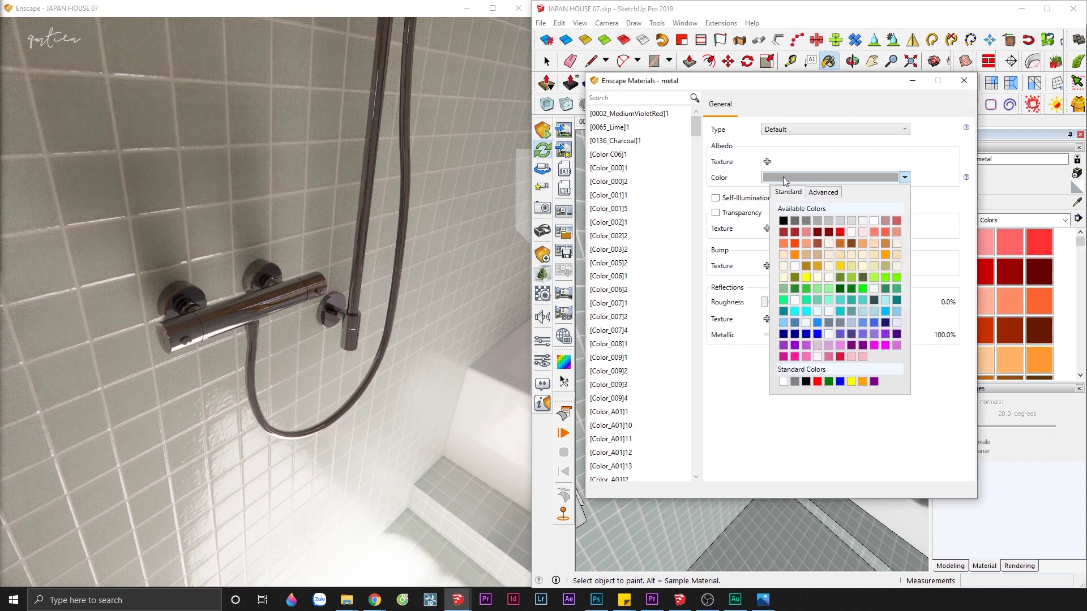
click(822, 192)
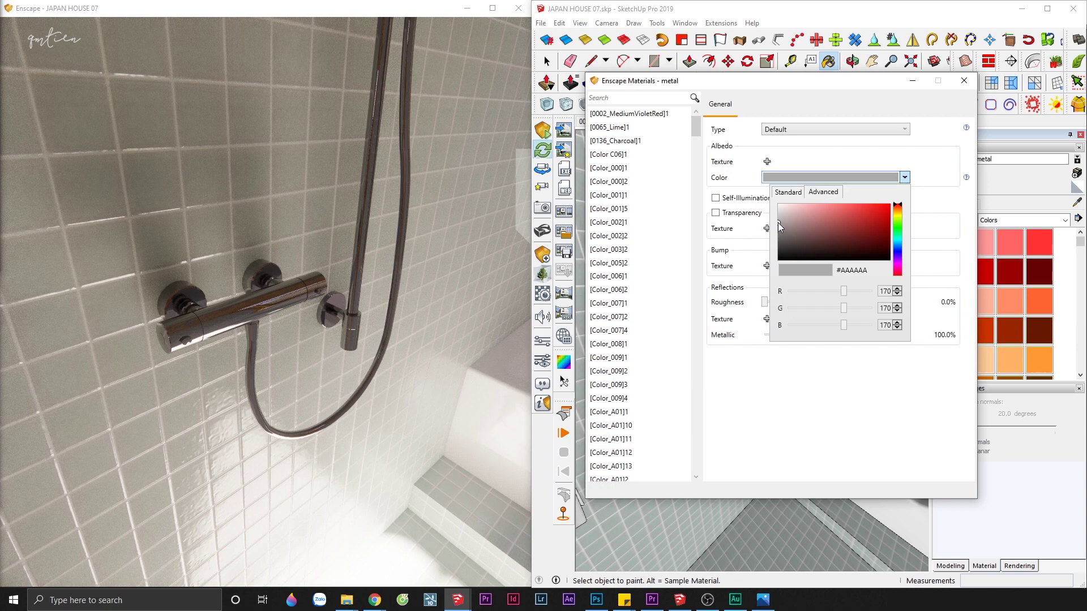
drag(779, 226, 778, 224)
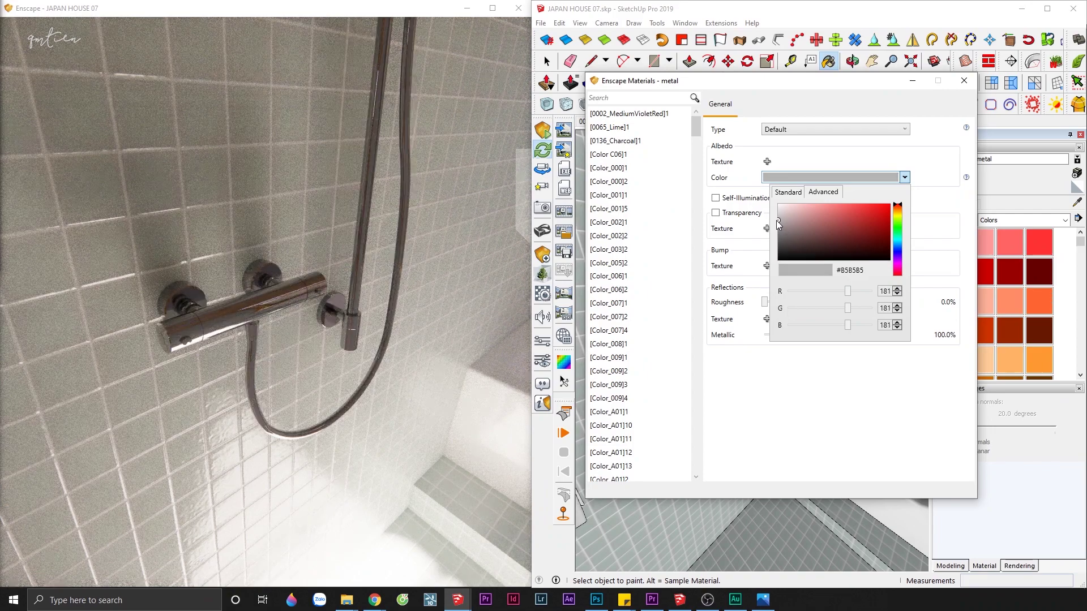
drag(778, 224, 778, 218)
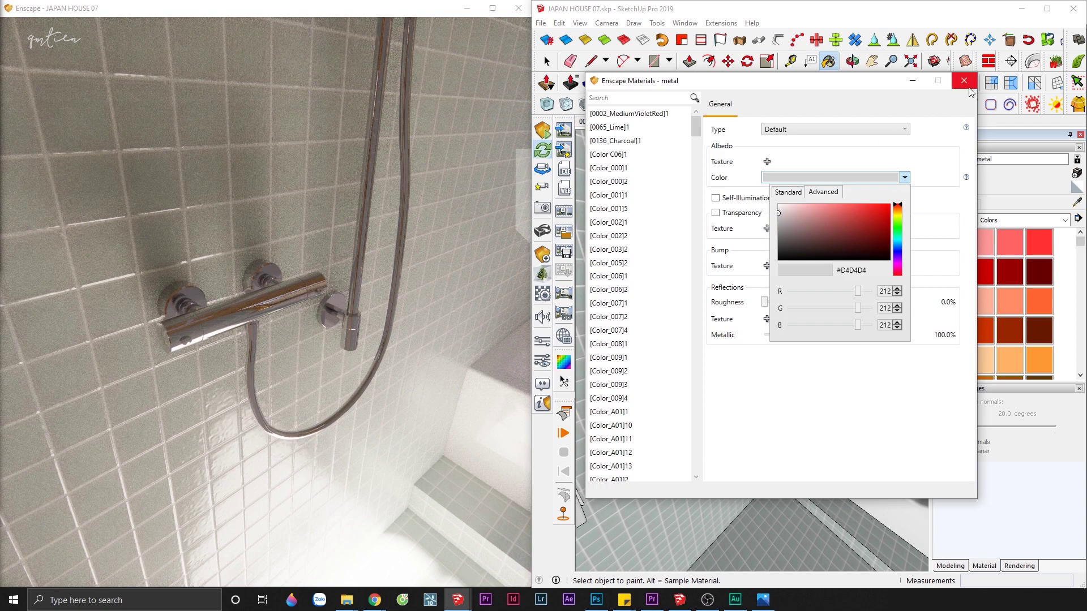
click(904, 177)
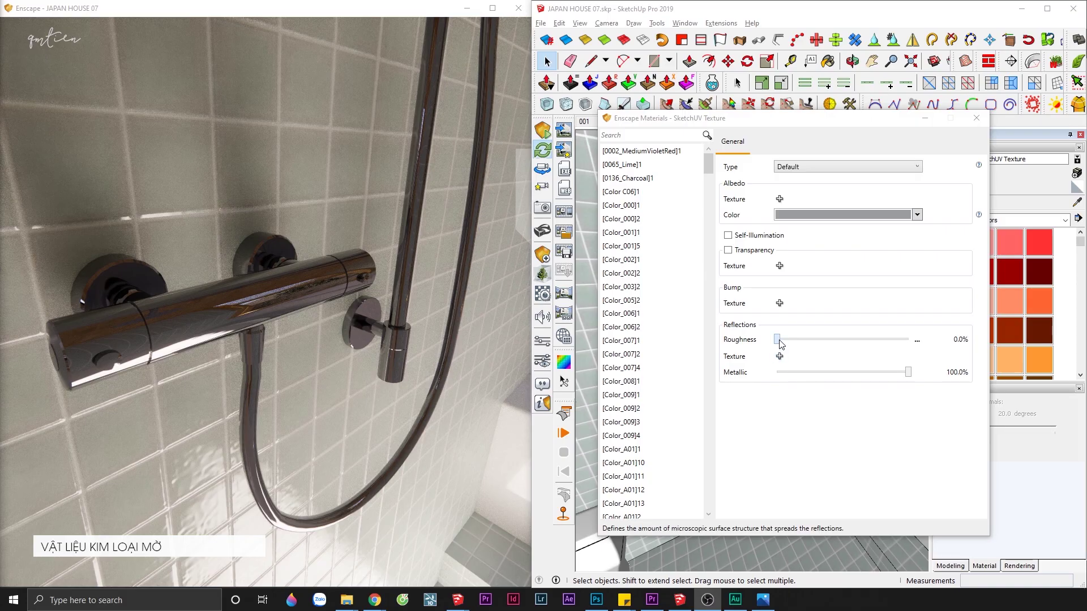
Step: Raise the SketchUV Texture material's roughness to 100%, leaving it non-metallic and matte
drag(779, 340, 826, 340)
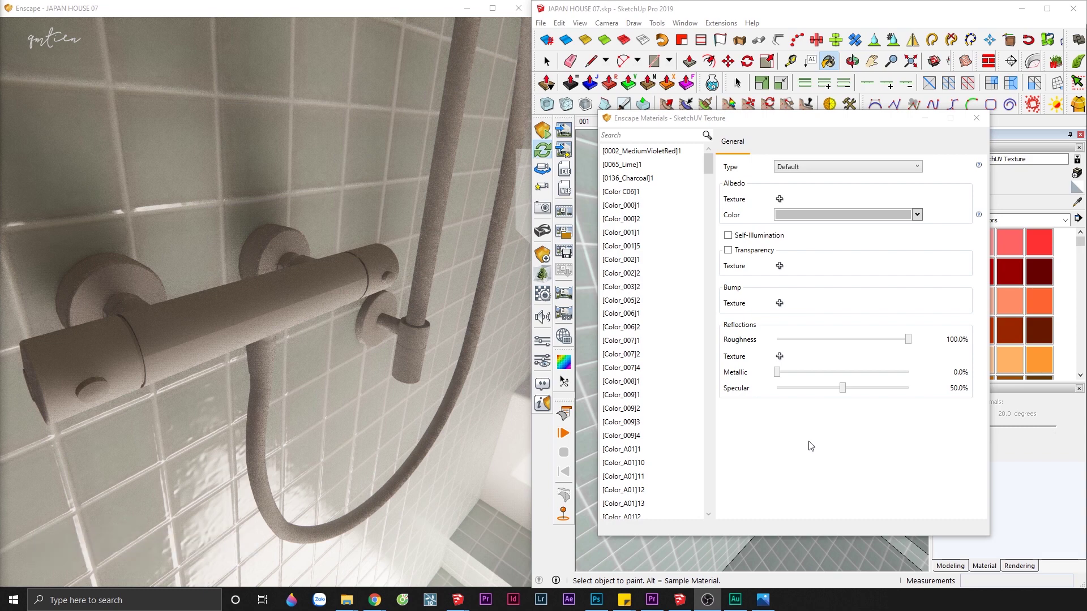
Step: Load scratchmap_small.png as the material's albedo texture
click(780, 199)
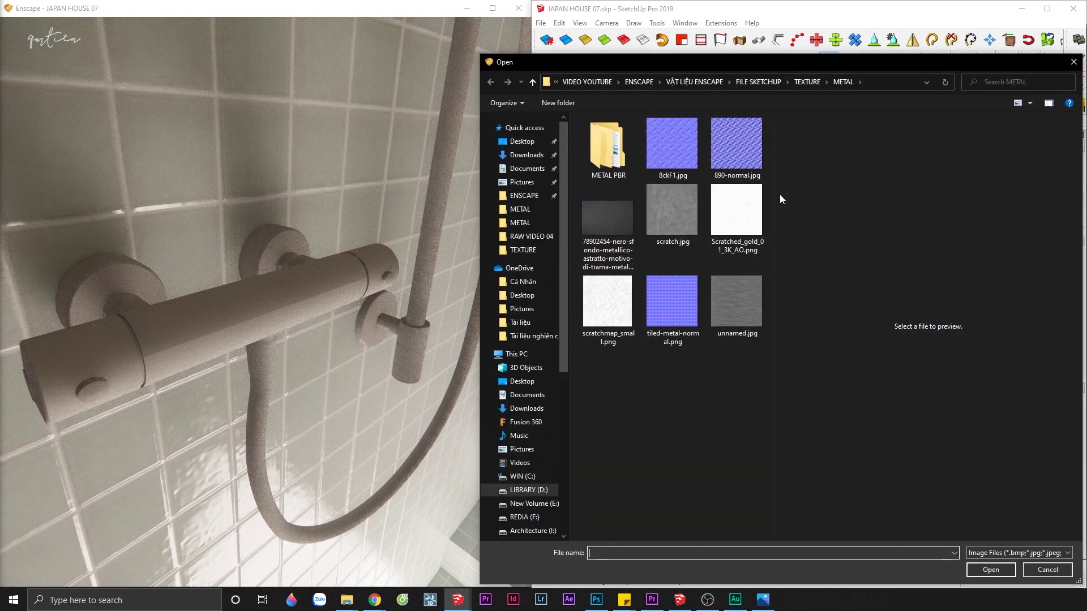
click(736, 215)
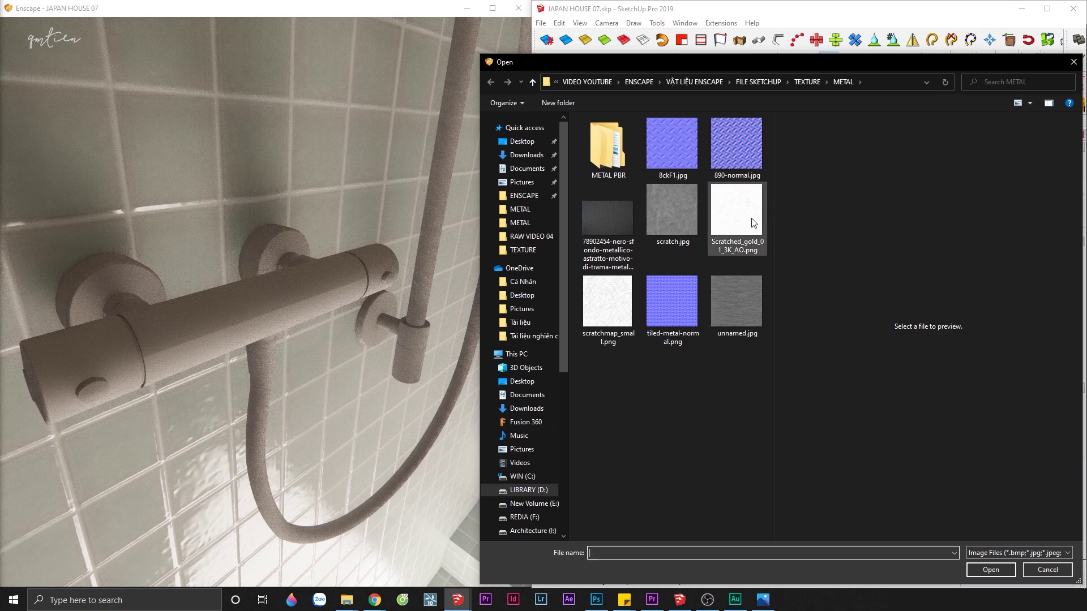
click(611, 310)
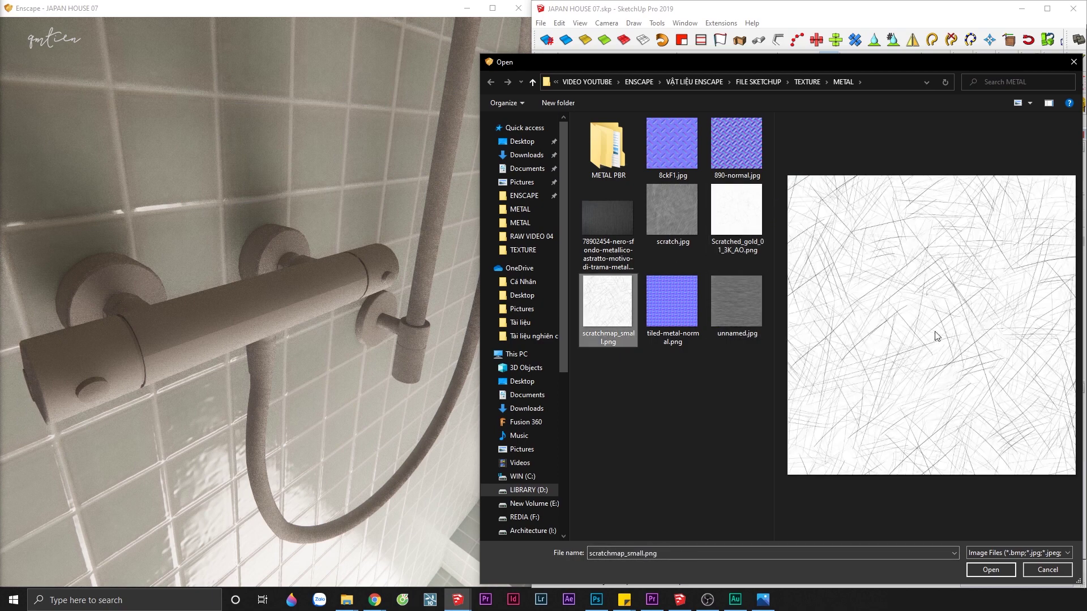
click(990, 571)
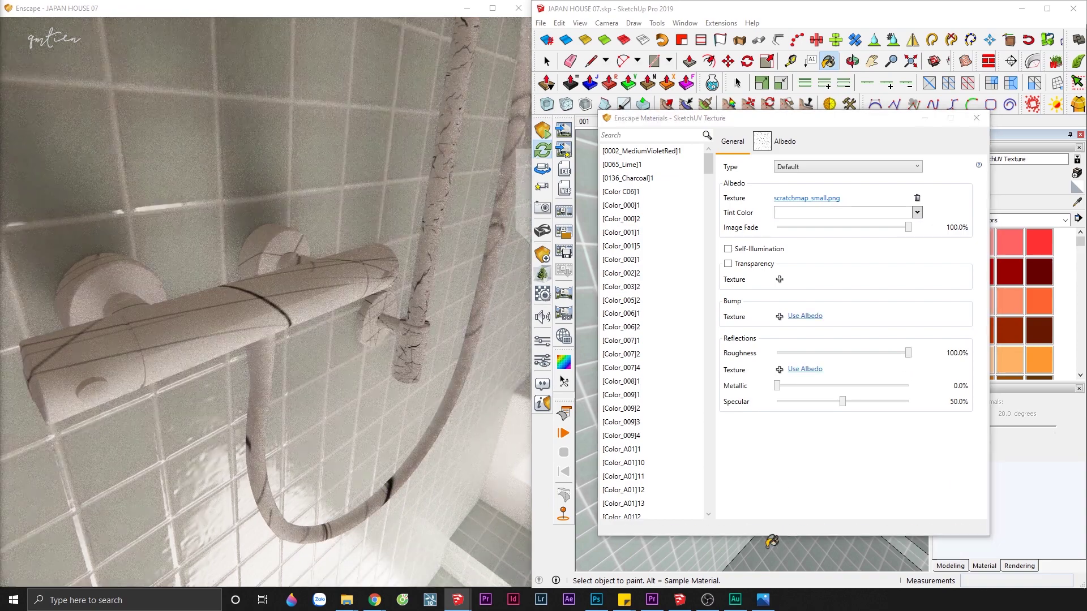
Step: Set the scratched material to 100% metallic with about 19.5% roughness
drag(405, 318, 368, 305)
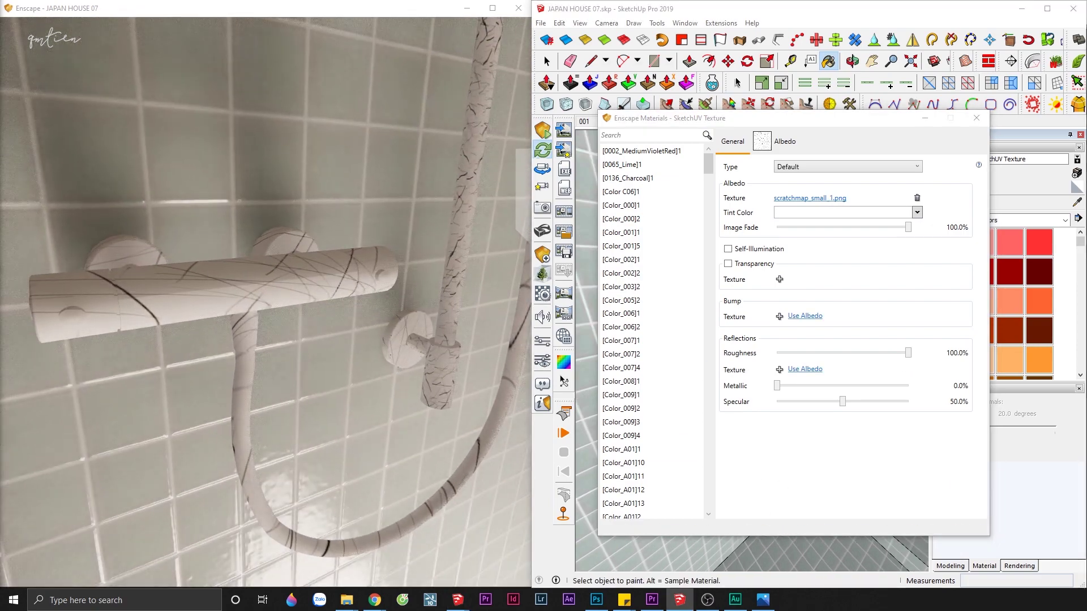
mouse_move(777, 386)
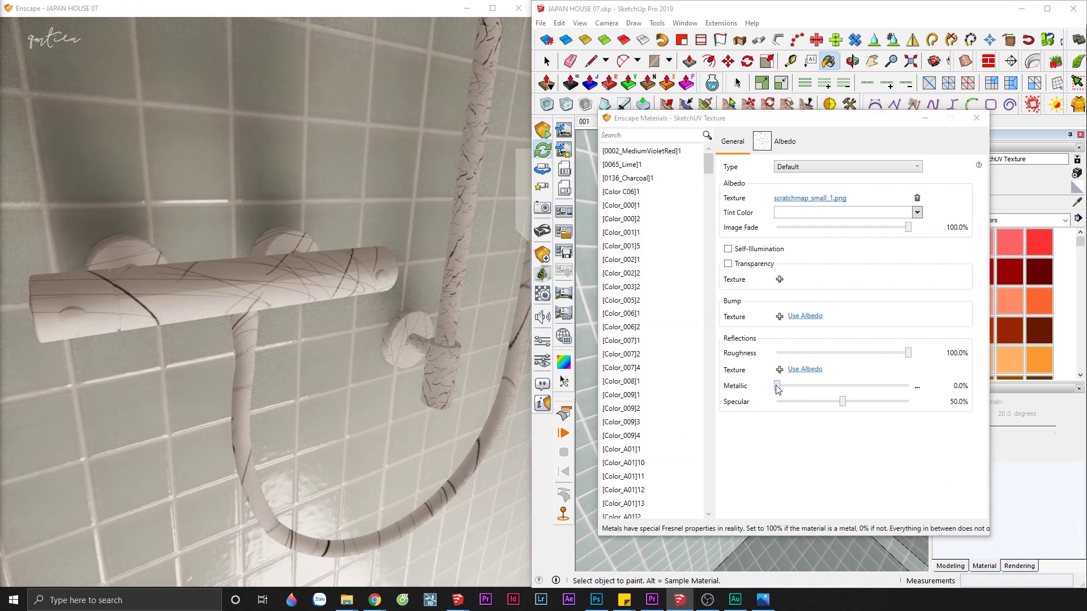
drag(777, 386, 917, 392)
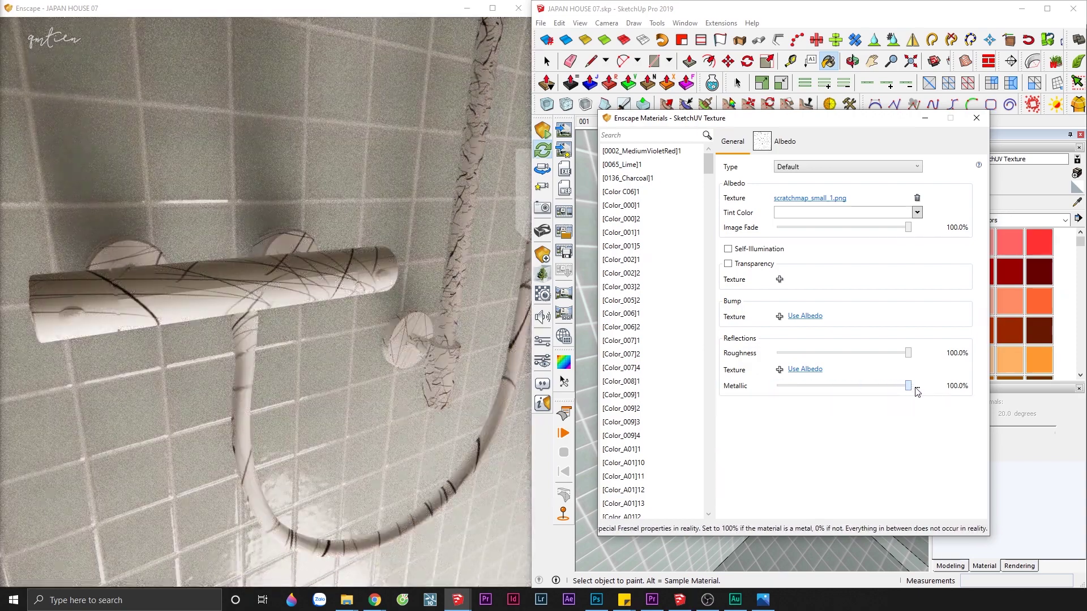
drag(909, 353, 805, 354)
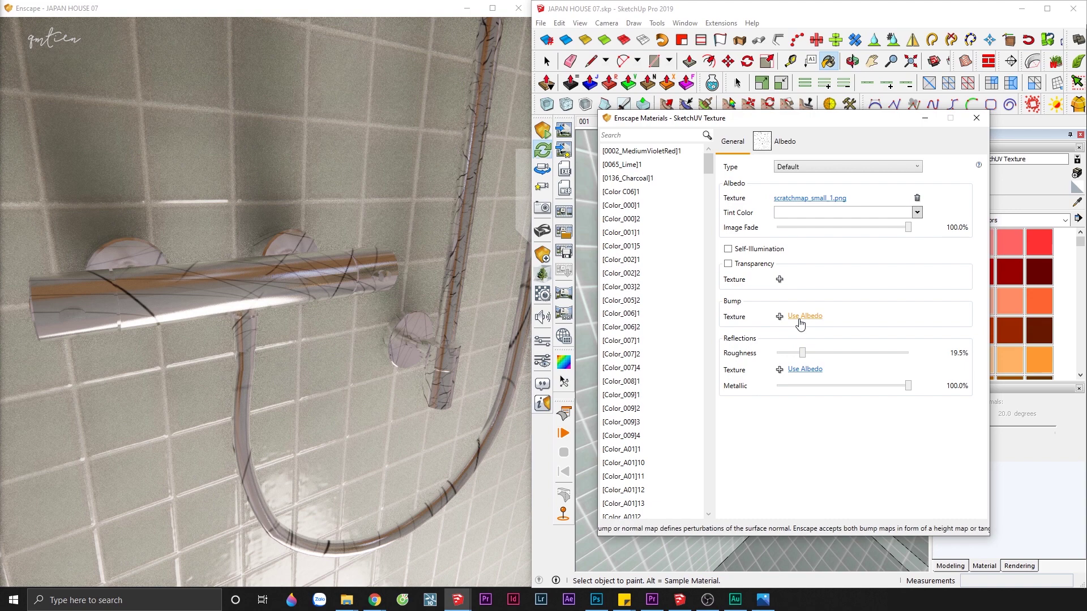
Step: Reuse the scratch albedo image as a bump map at amount 0.32
click(799, 320)
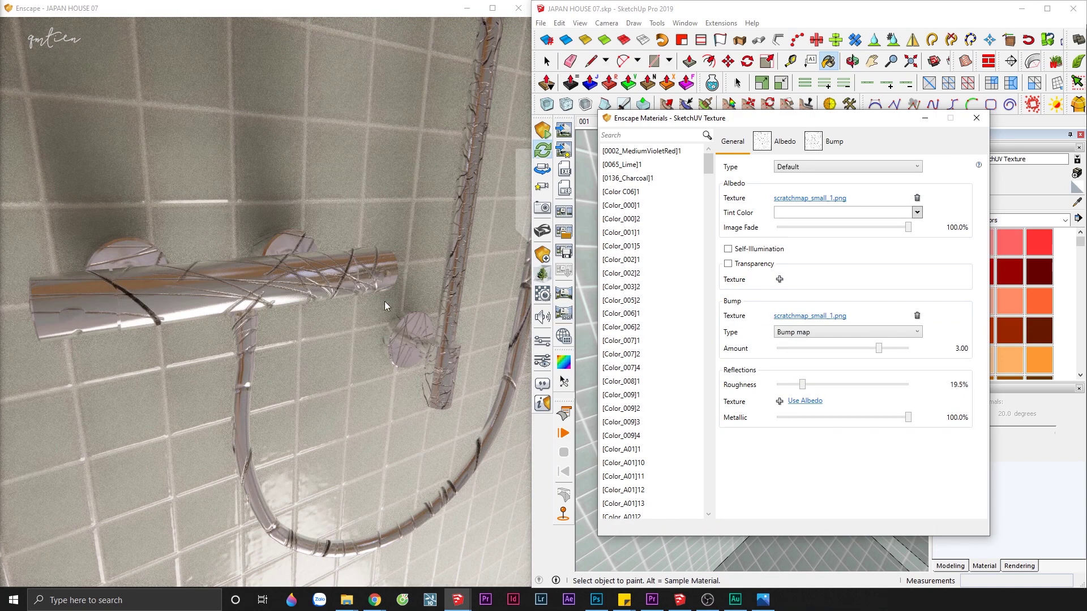
click(319, 304)
scroll(319, 305, up, 3)
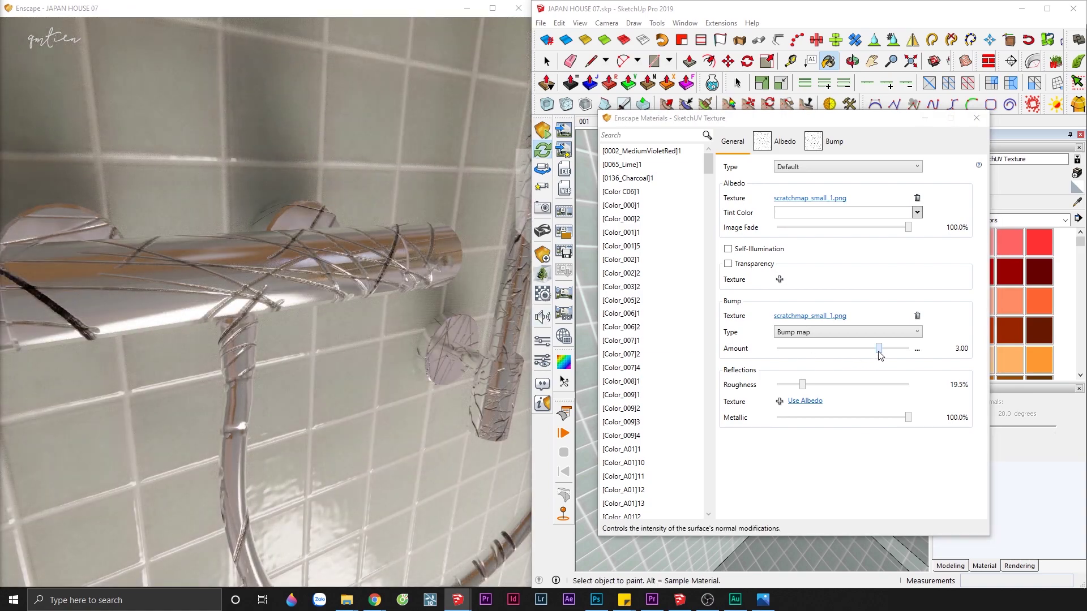
drag(878, 348, 855, 348)
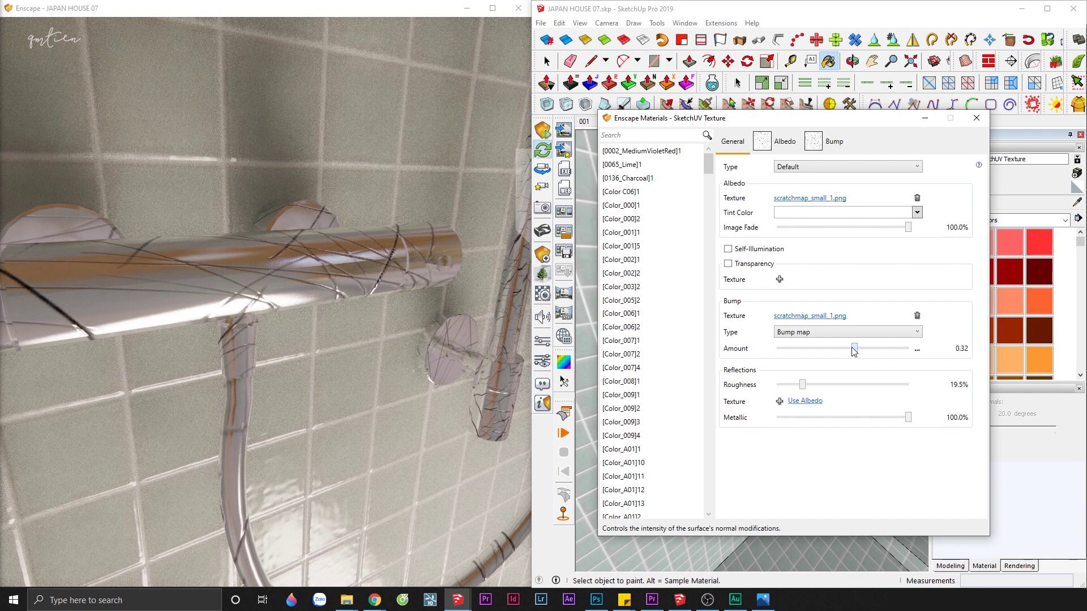
Step: Enable explicit texture transformation and scale the scratch texture to 0.05 by 0.05 m
click(775, 142)
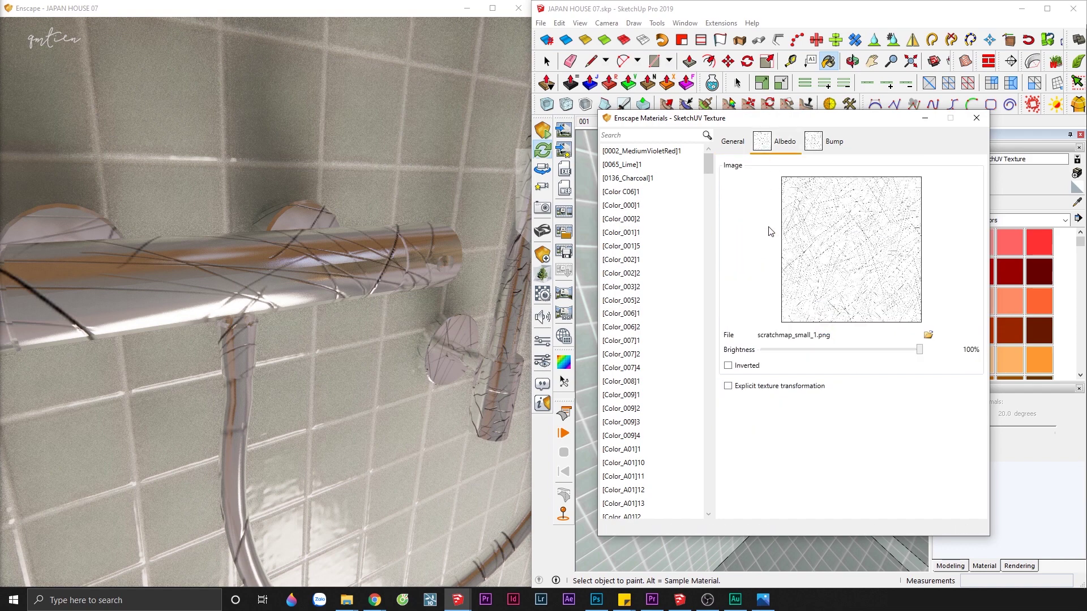
click(772, 390)
double_click(761, 401)
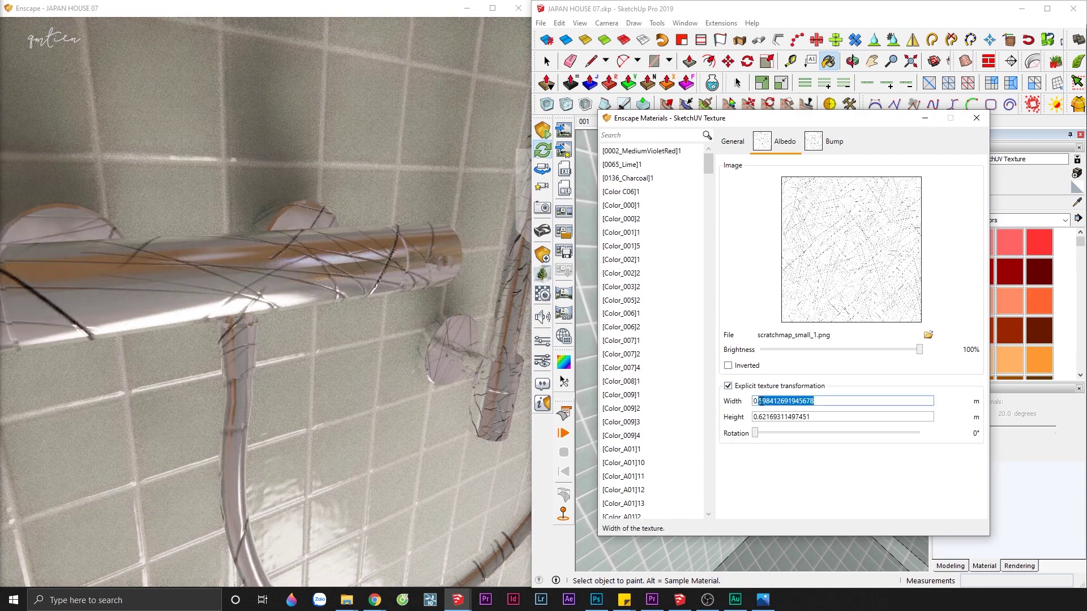
text(05)
key(Tab)
text(0.05)
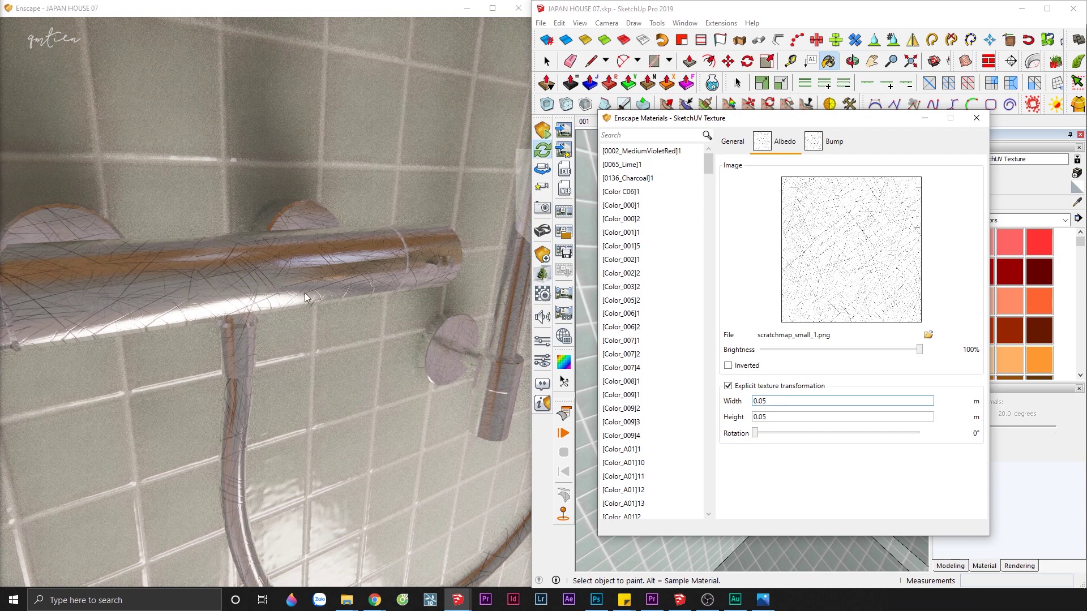
drag(397, 317, 334, 308)
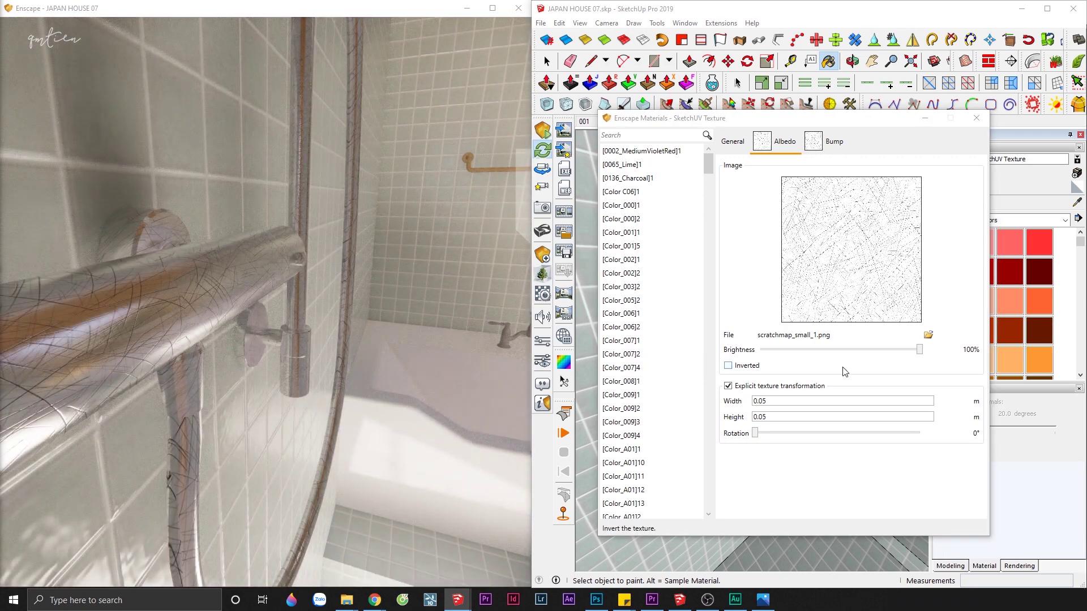
click(737, 144)
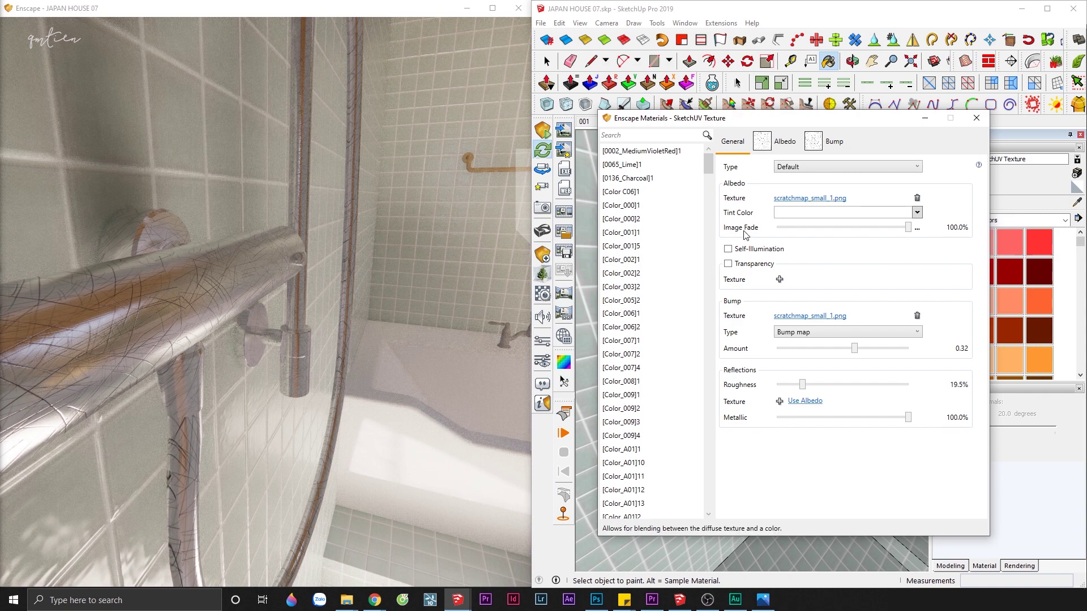
Step: Fade the scratch image out of the pipe colour with Image Fade at 0%
drag(908, 227, 765, 239)
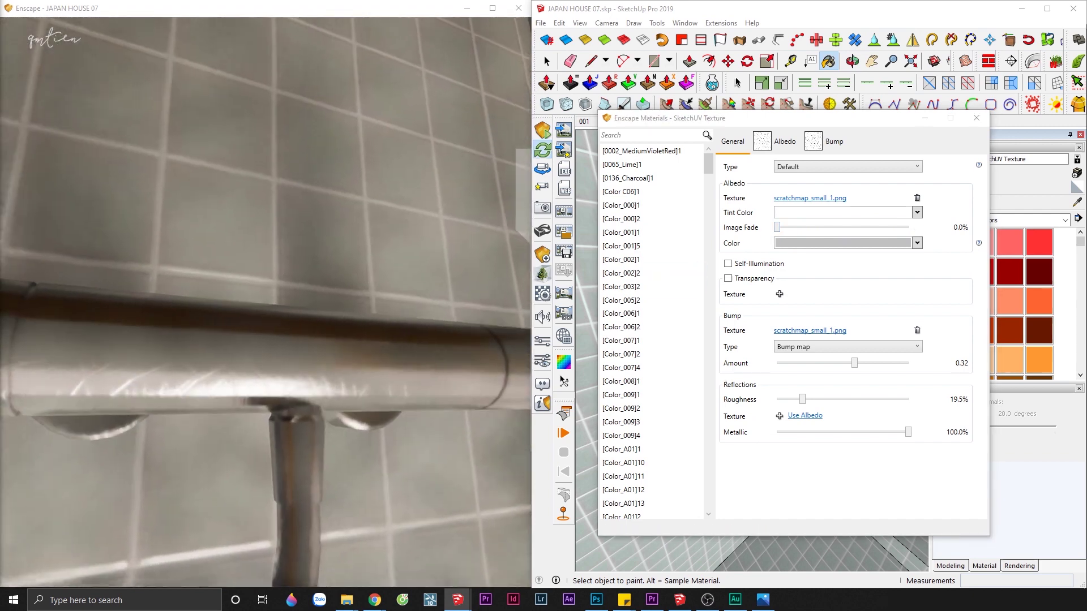
right_drag(346, 300, 199, 301)
scroll(426, 362, up, 2)
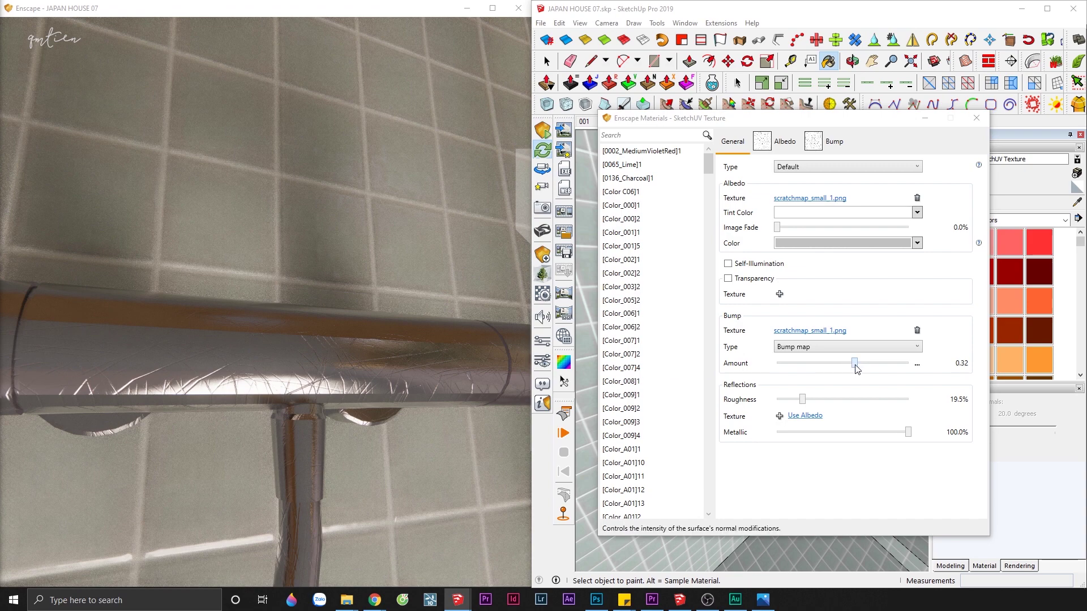
Step: Tune the scratch bump amount down to 0.14, then back up to 0.23
drag(854, 367, 853, 368)
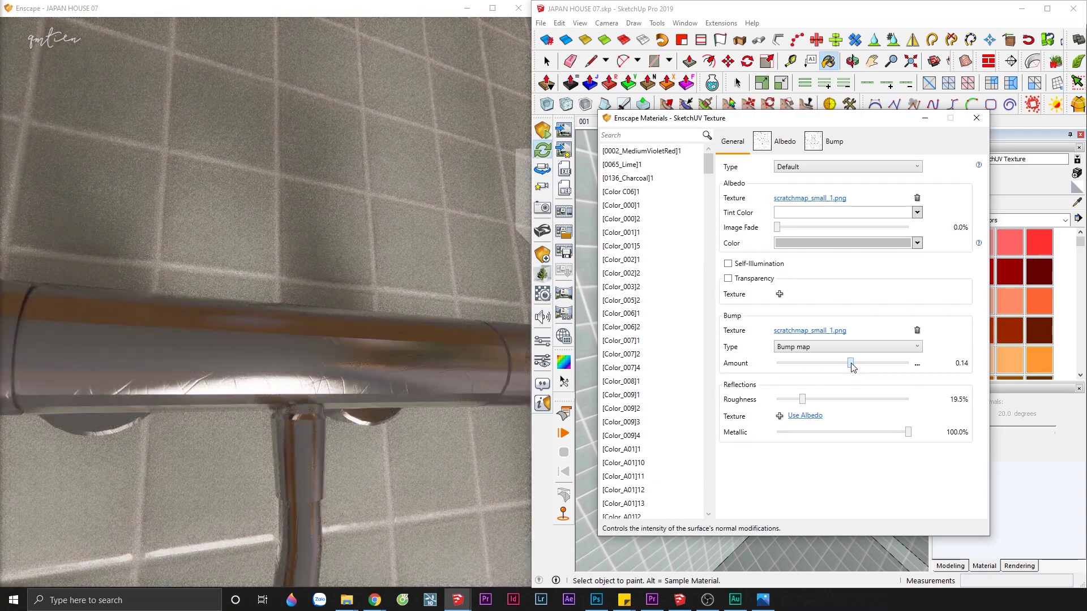
drag(424, 393, 369, 380)
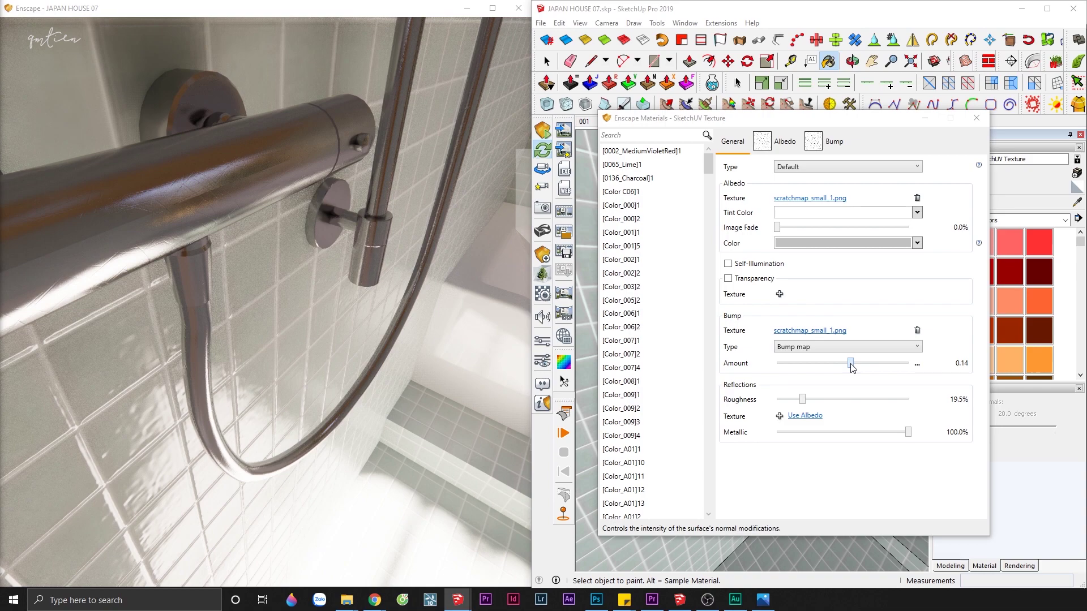
drag(851, 365, 853, 365)
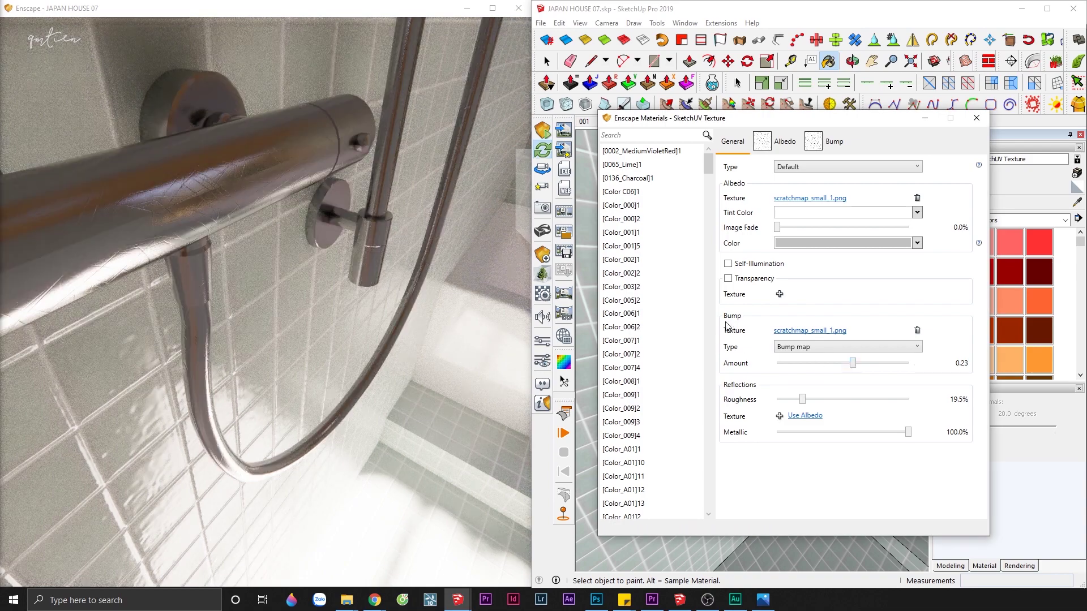
click(804, 247)
click(972, 252)
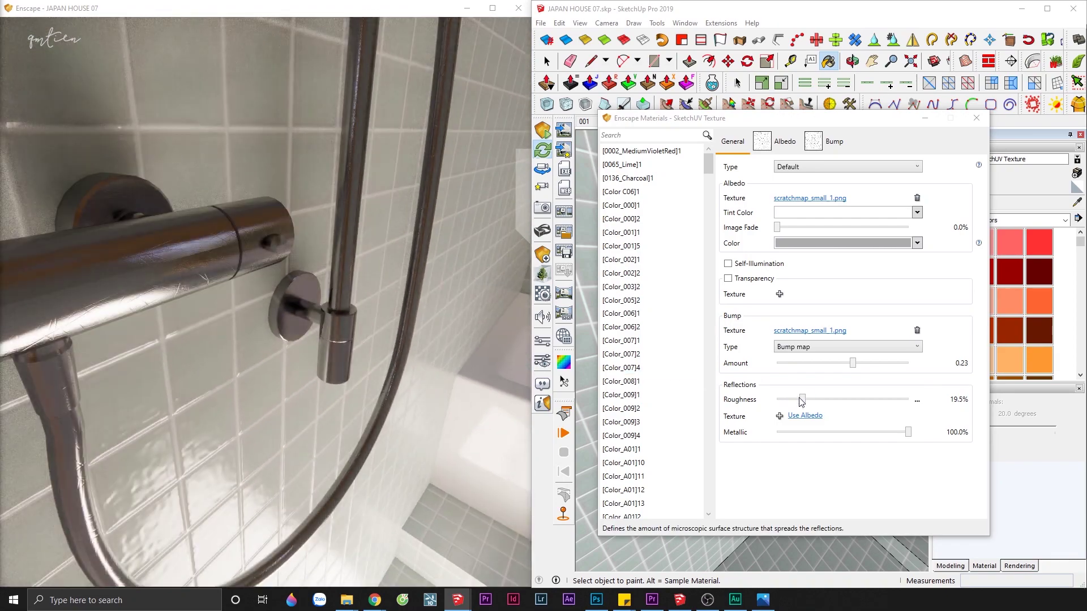
Step: Set pipe roughness to 25.1%, then choose an albedo texture for the shower head
drag(802, 400, 811, 400)
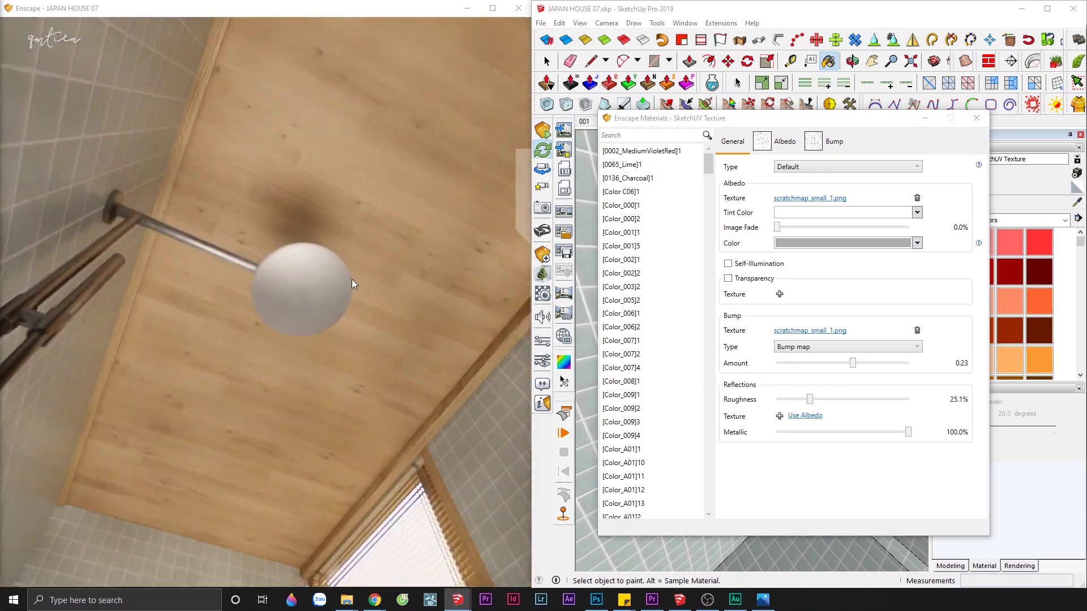
drag(351, 279, 466, 286)
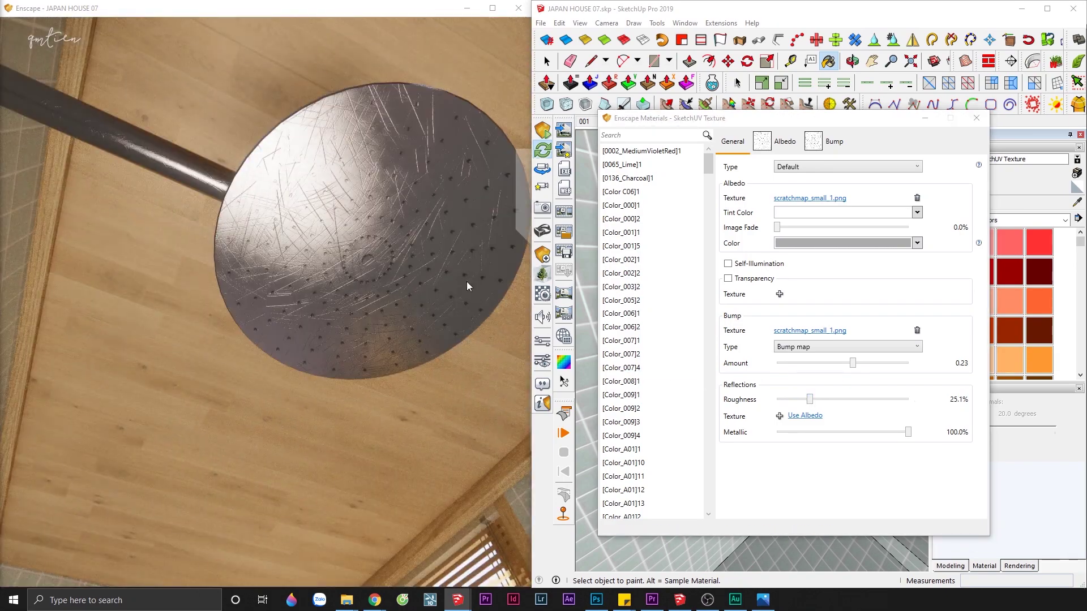
drag(376, 227, 382, 238)
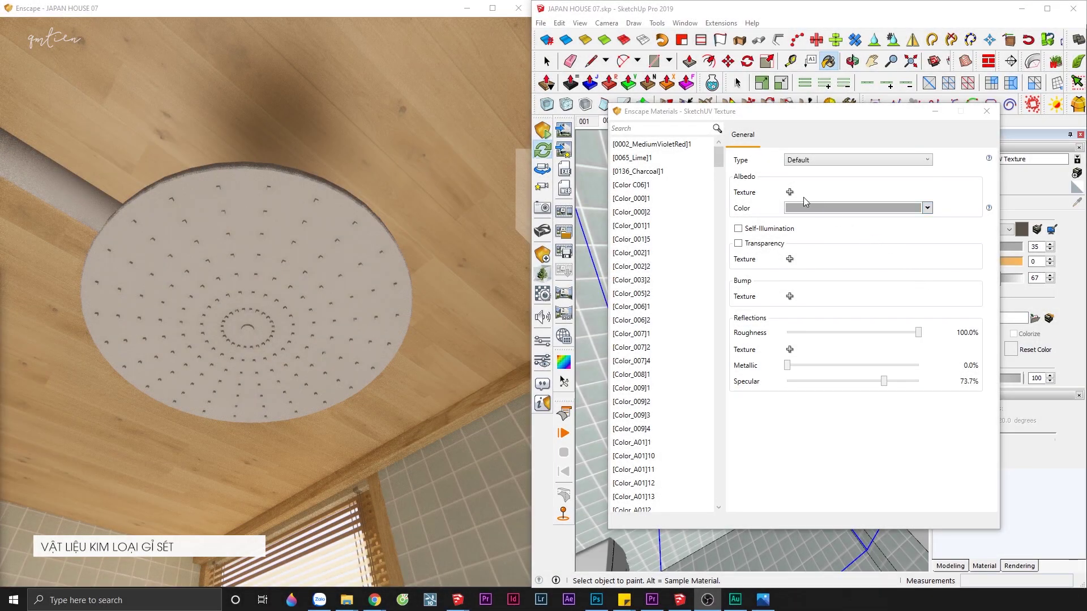
click(789, 192)
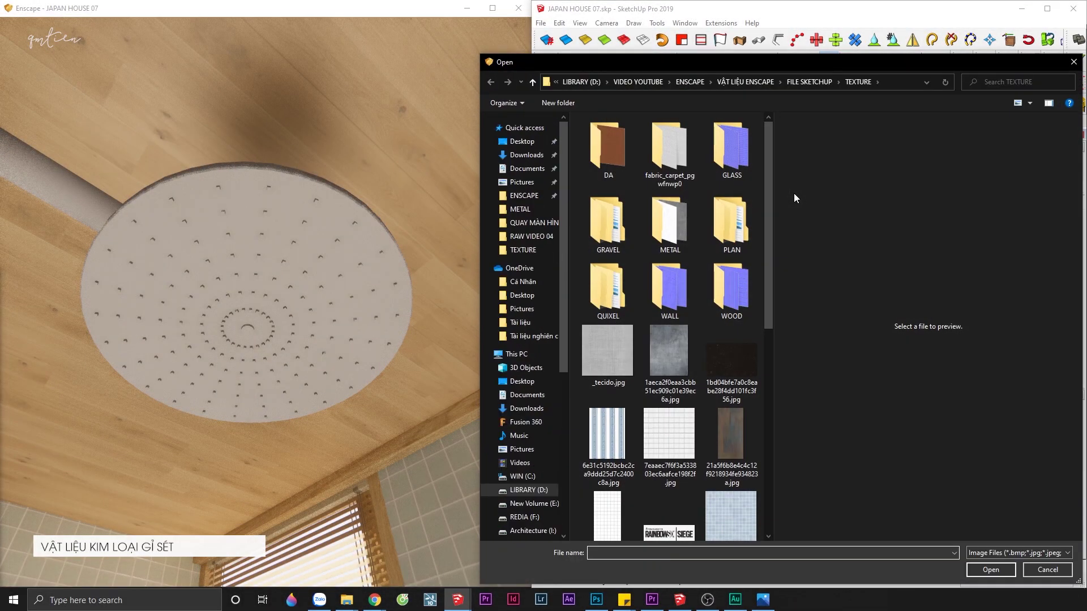
Step: Load the rusty metal image 21a5f6….jpg as the shower head's albedo texture
click(730, 436)
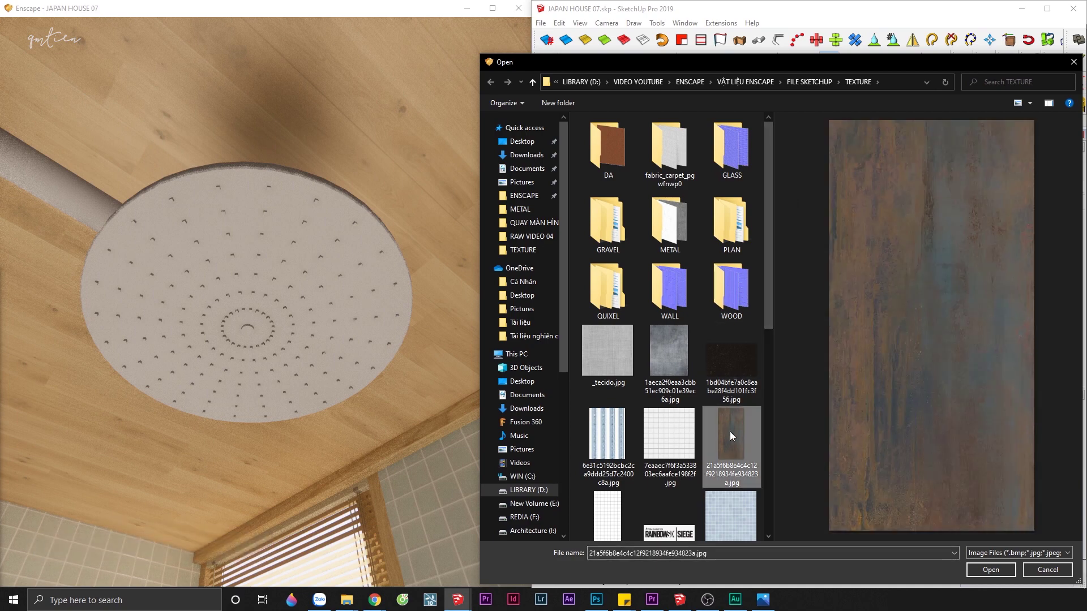
click(977, 569)
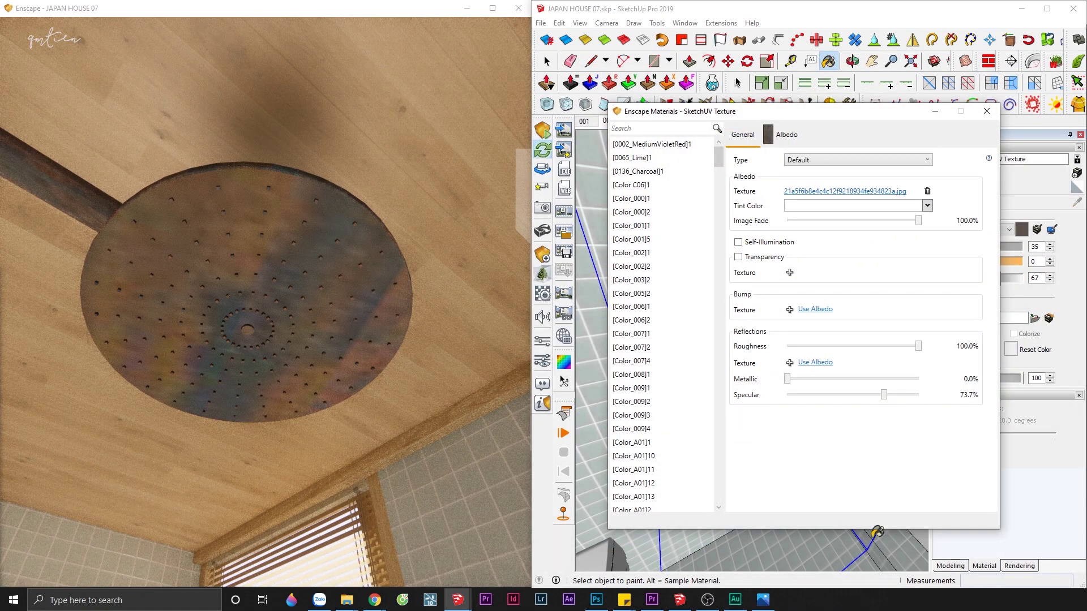
Step: Set the rusty shower head material to about 54.8% metallic
click(875, 535)
drag(369, 346, 362, 328)
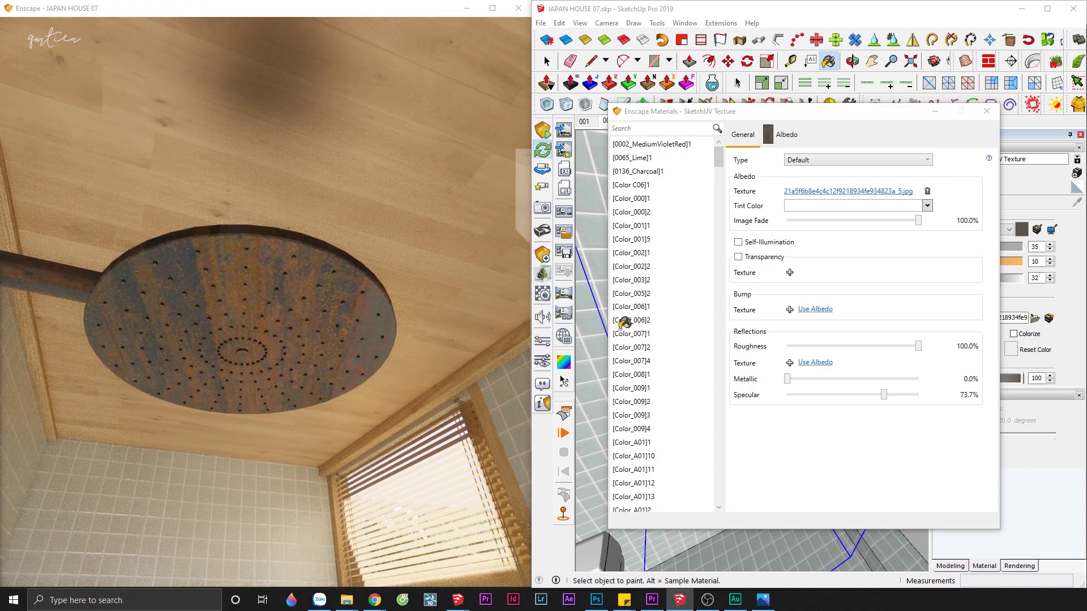
drag(787, 379, 926, 381)
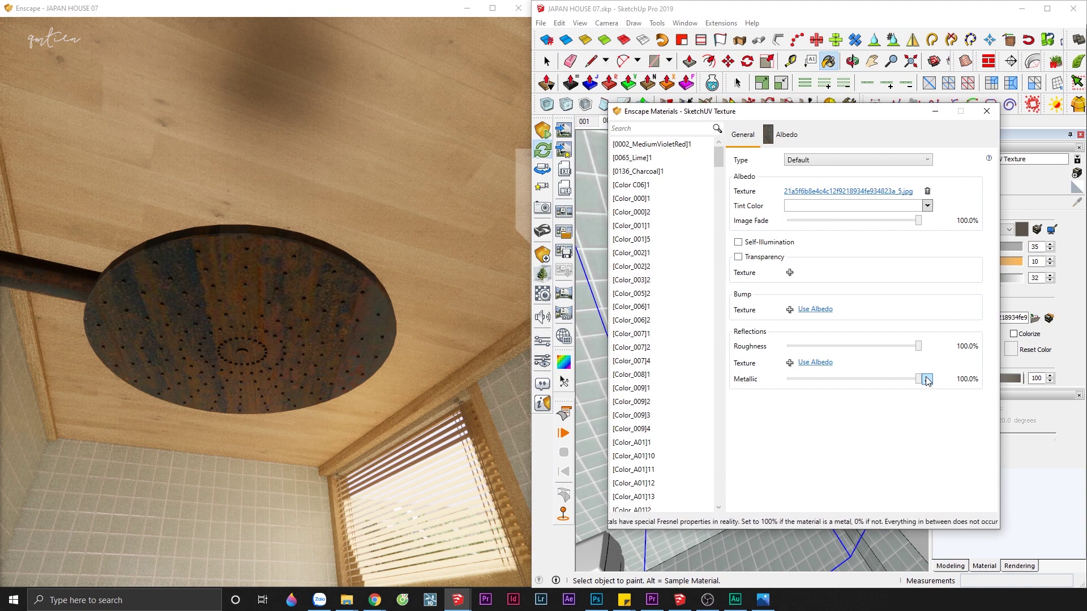
drag(925, 380, 860, 383)
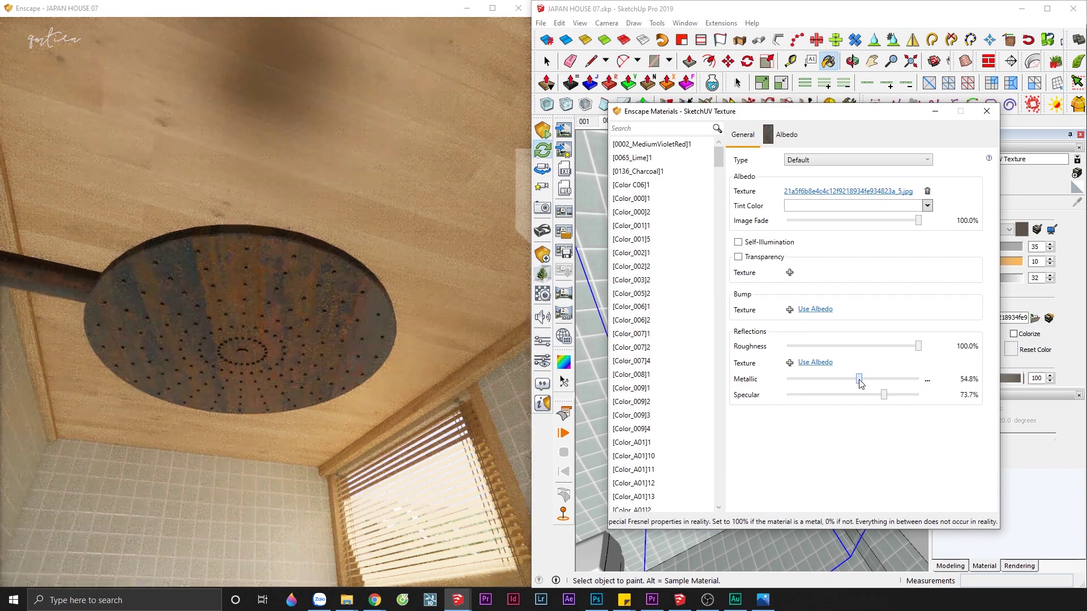
Step: Use the rusty image as a 0.45 bump map and lower the shower head's roughness
click(804, 310)
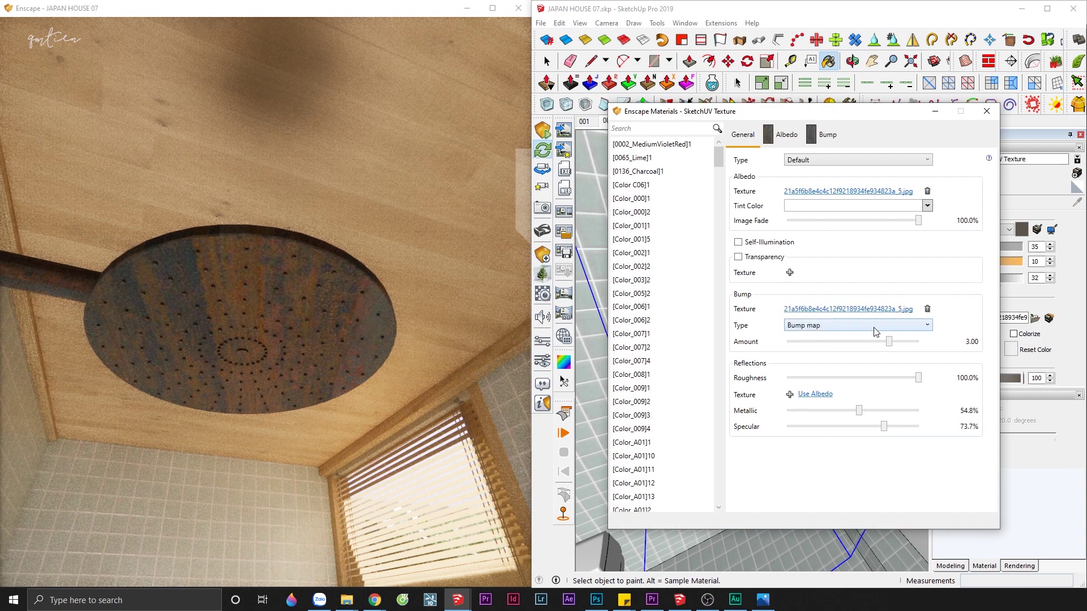
drag(338, 325, 356, 309)
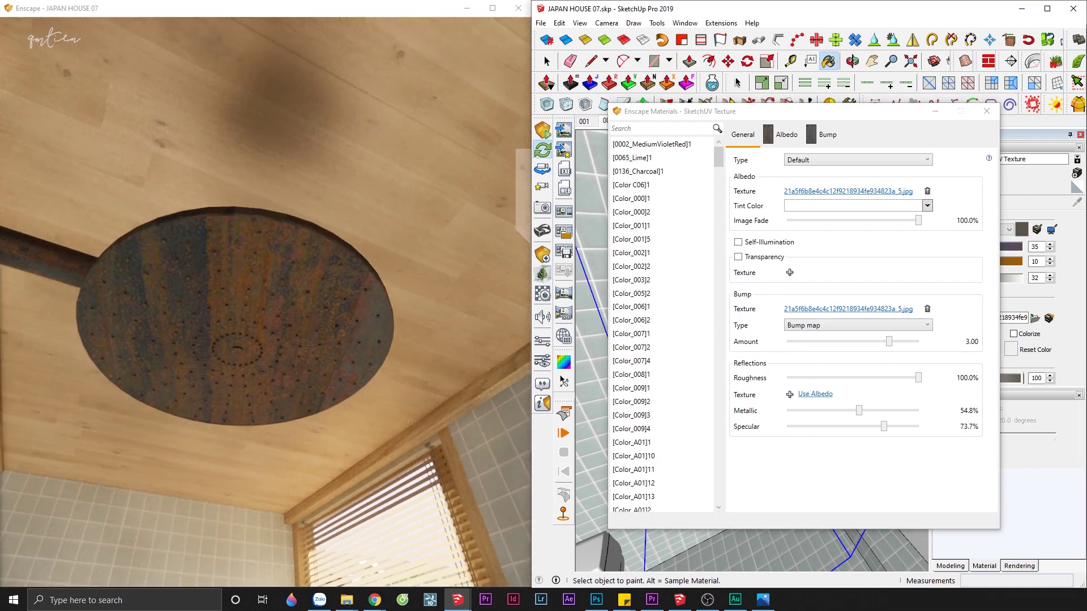
scroll(267, 302, up, 3)
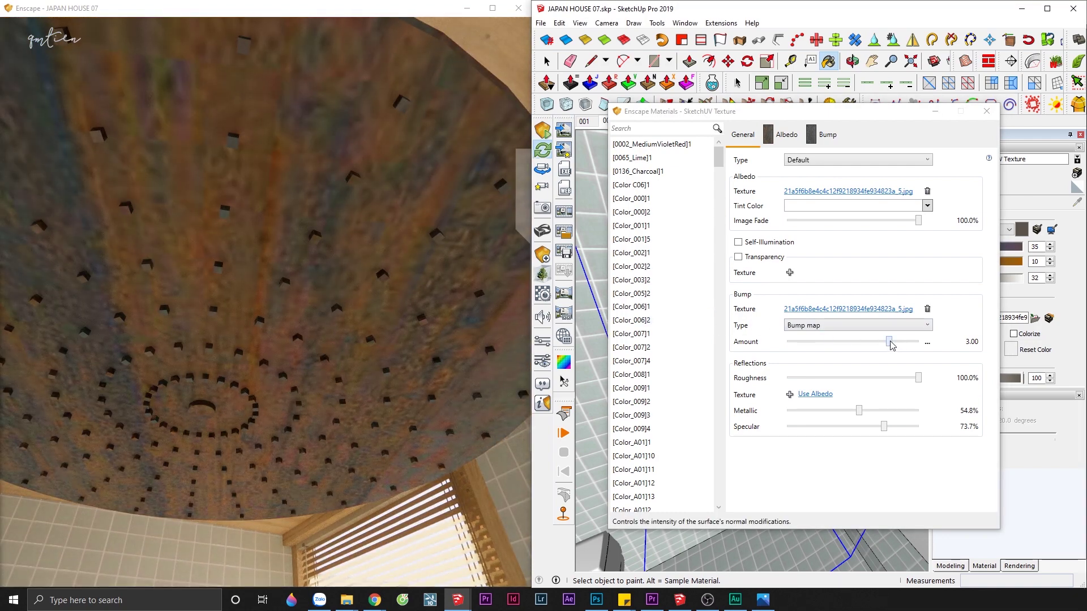
mouse_move(889, 342)
mouse_down()
mouse_move(833, 342)
mouse_move(863, 342)
mouse_up()
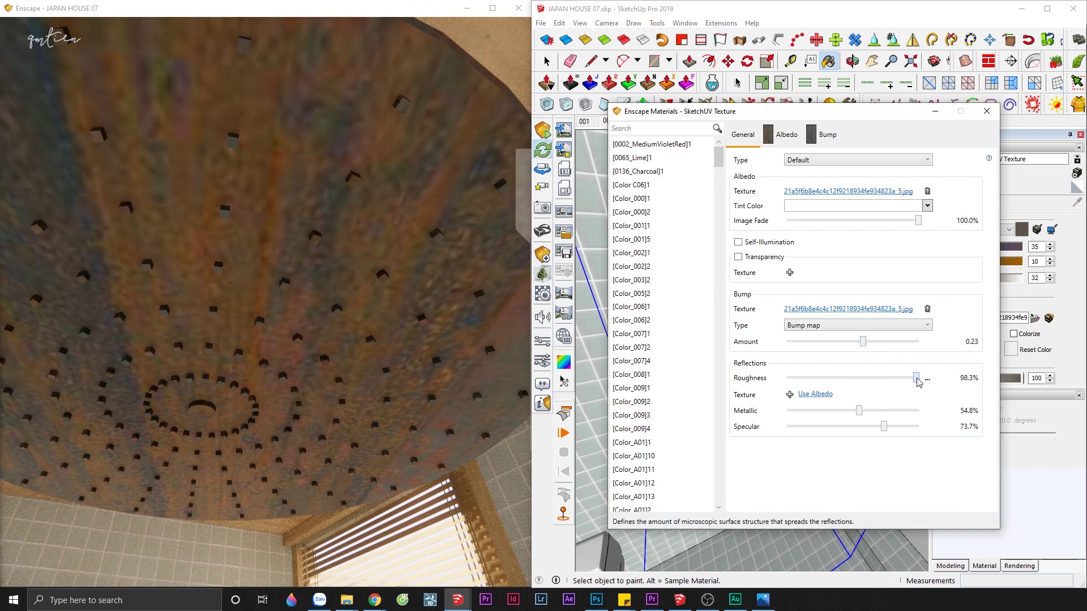
mouse_move(917, 378)
mouse_down()
mouse_move(888, 378)
mouse_move(922, 381)
mouse_up()
drag(920, 382, 848, 381)
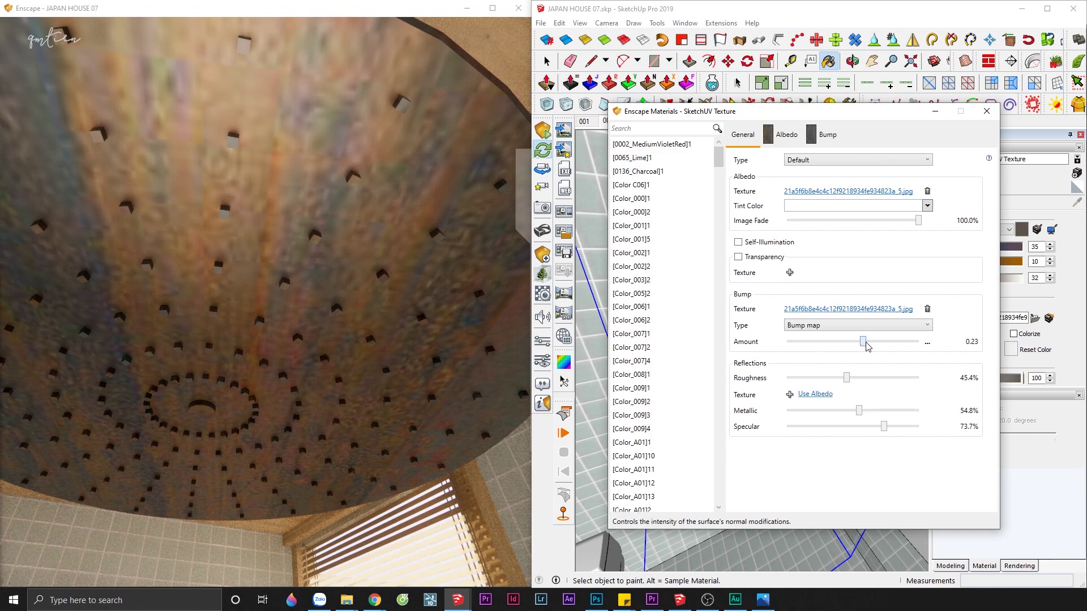
drag(863, 342, 867, 342)
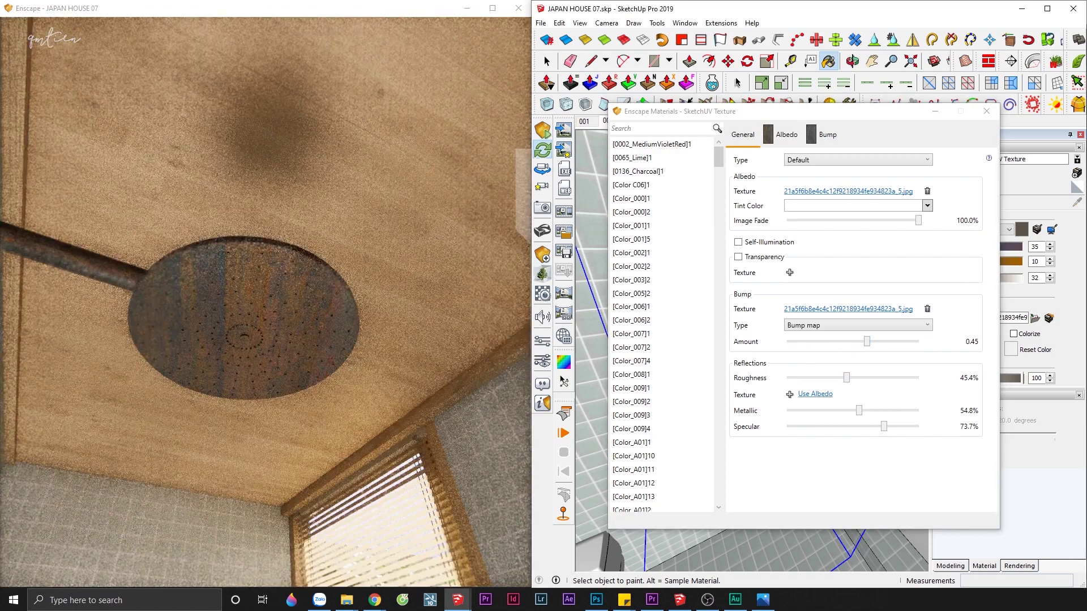
drag(308, 351, 243, 340)
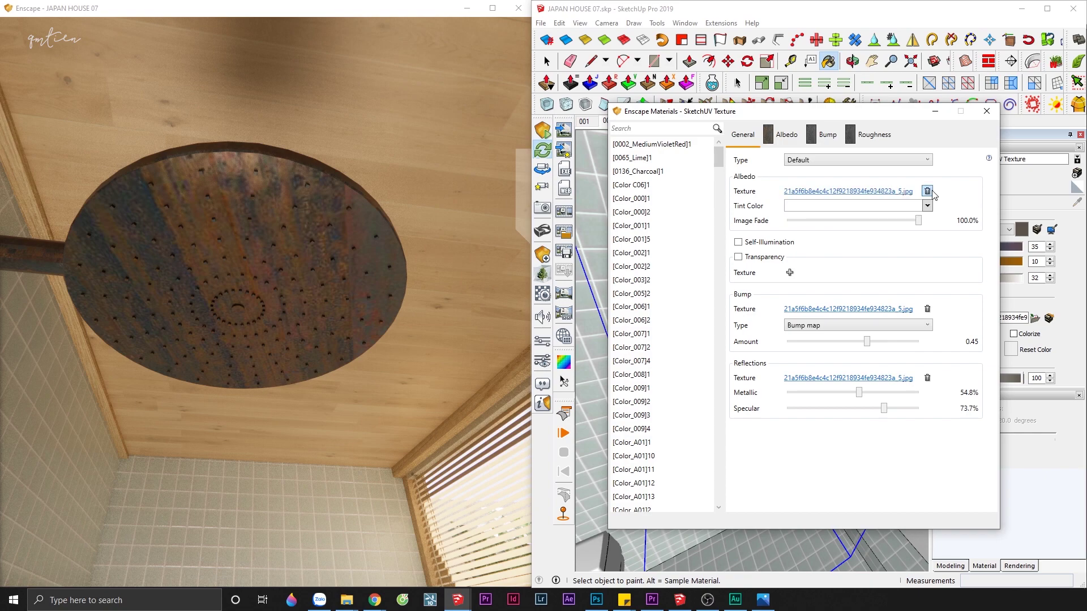
Step: Replace the shower head's albedo with the Metal022 rusty PBR colour, normal and roughness maps
click(927, 191)
click(789, 192)
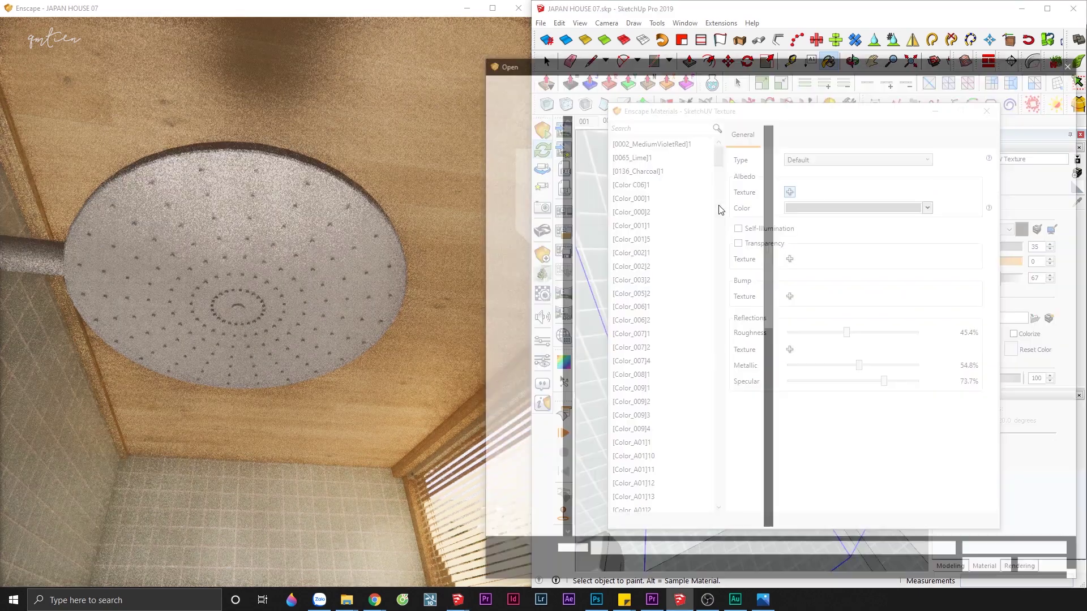
double_click(673, 218)
double_click(612, 150)
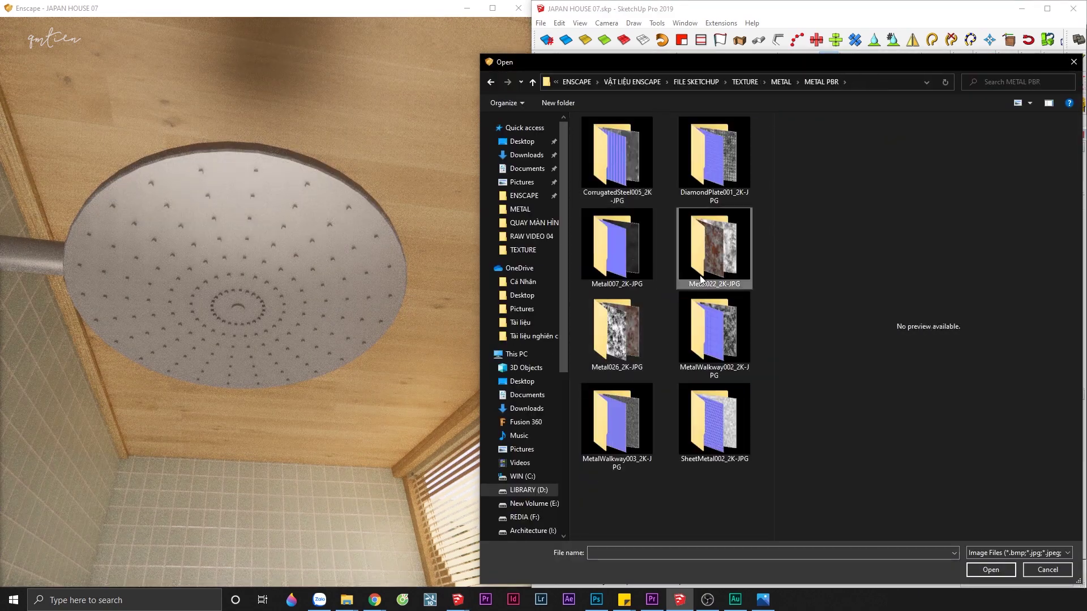
double_click(701, 279)
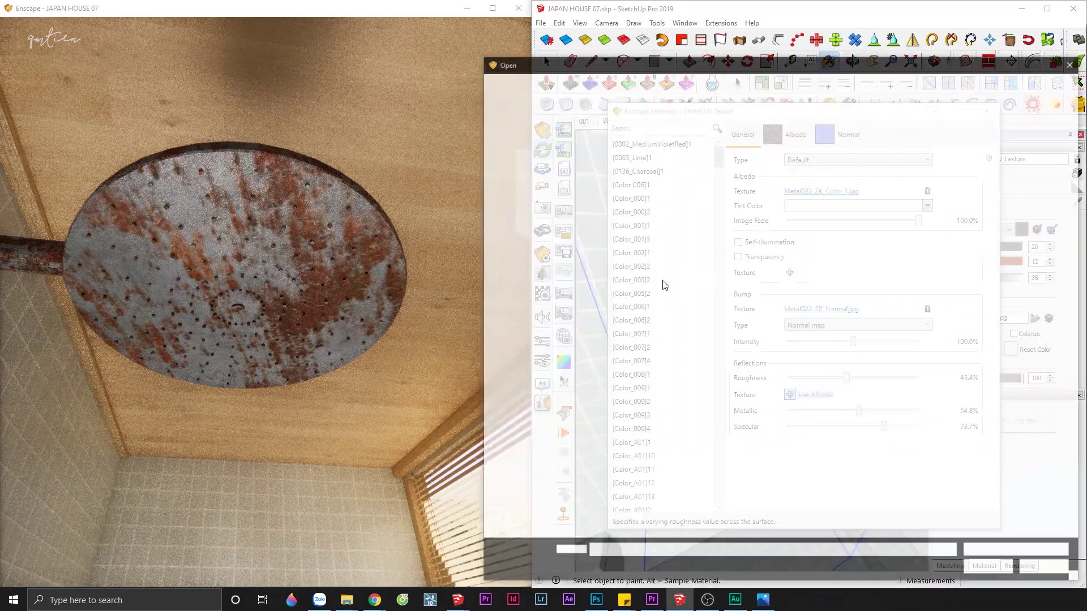
scroll(266, 295, up, 5)
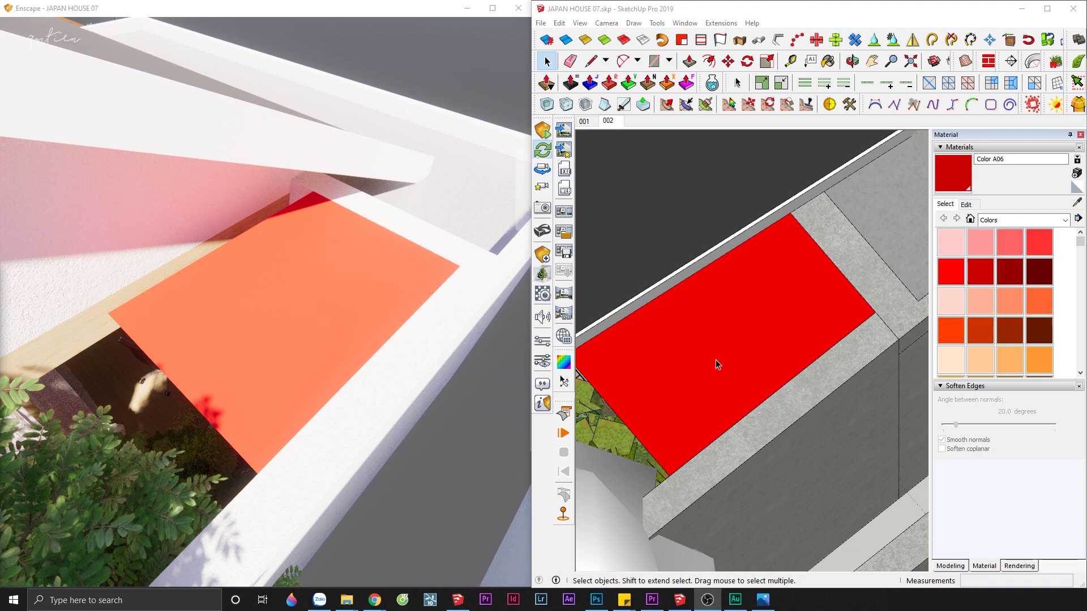
Step: Load the hexagon pattern jpg from the TEXTURE folder as Color A06's albedo texture
key(b)
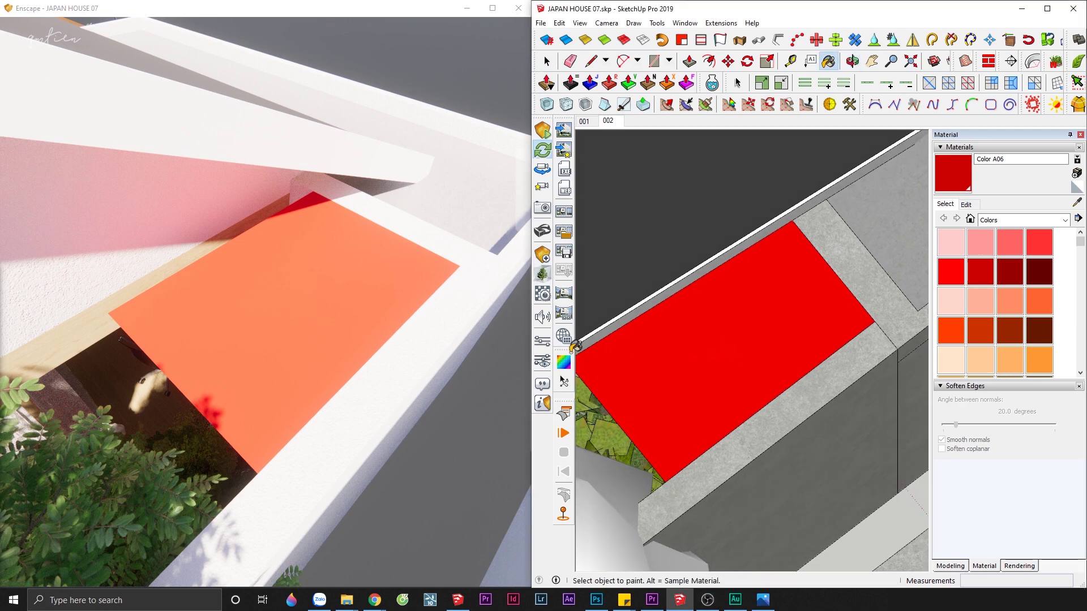
click(542, 294)
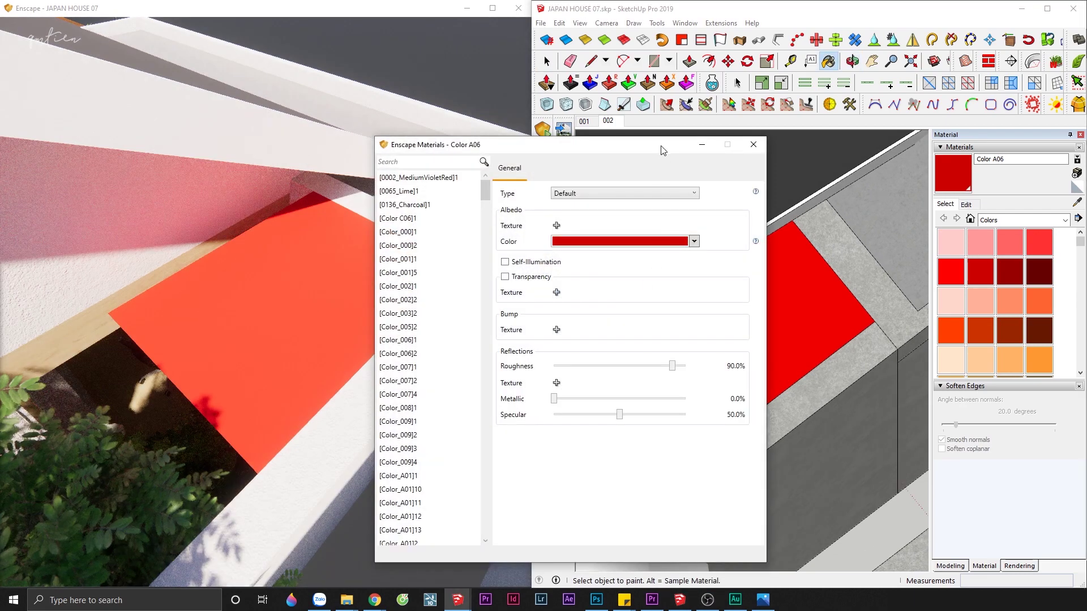
drag(537, 145, 705, 121)
click(724, 202)
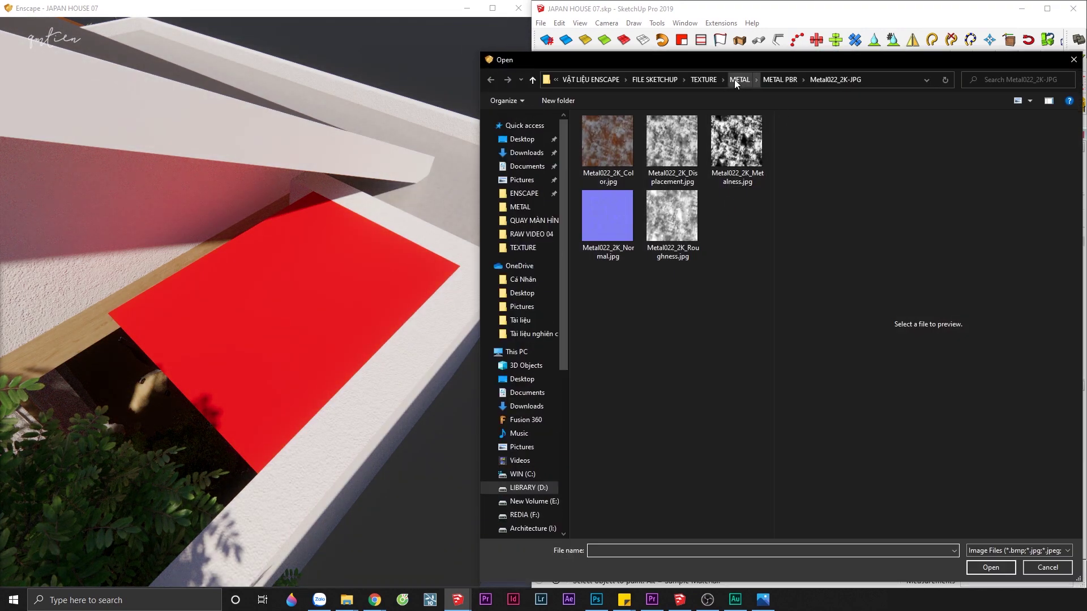
click(708, 82)
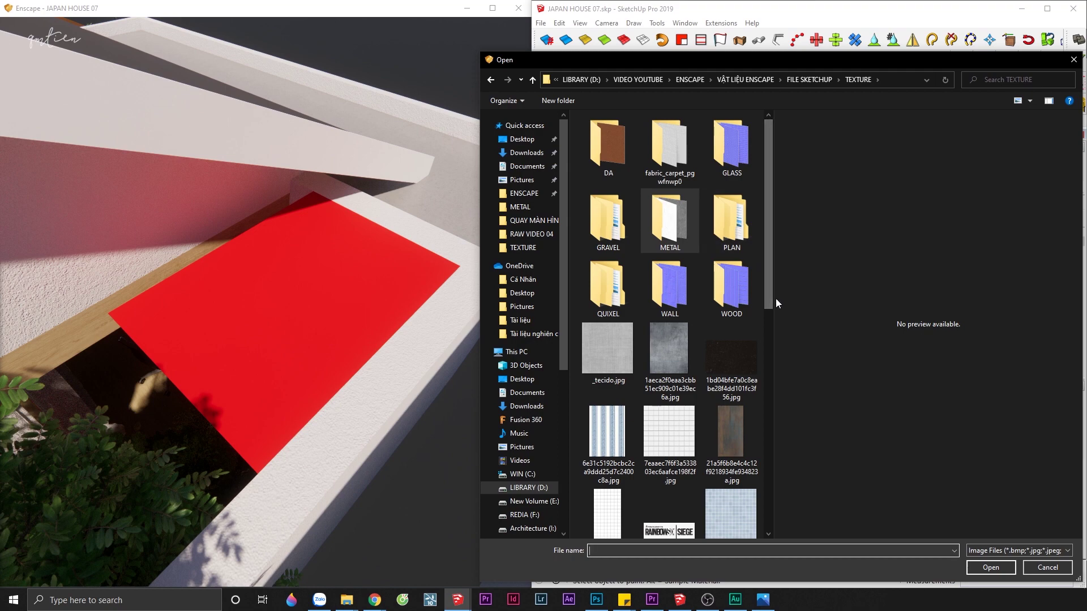
scroll(770, 317, down, 2)
click(682, 316)
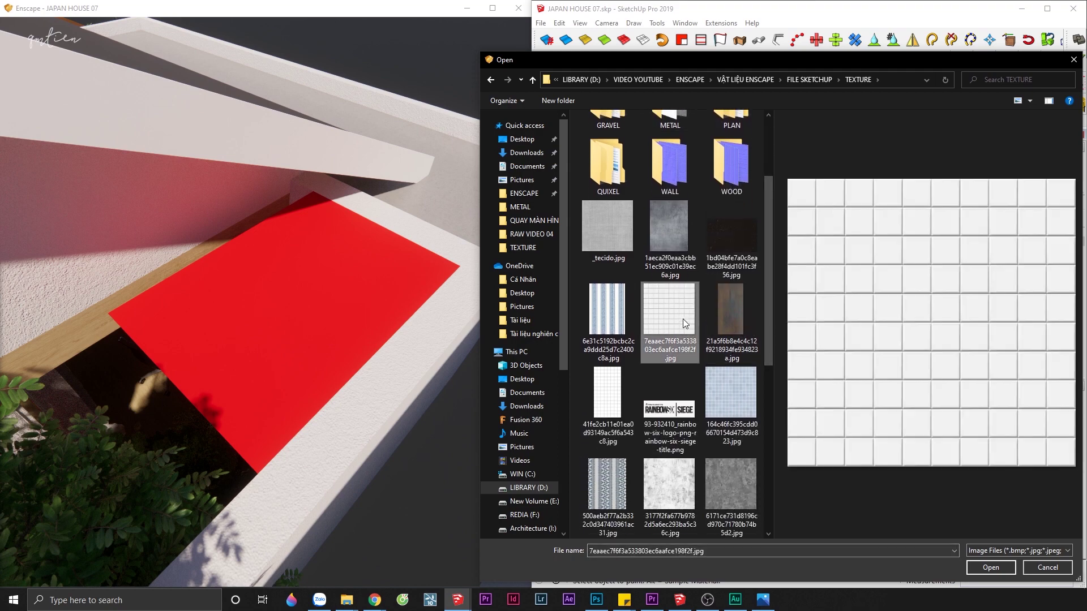
scroll(683, 318, down, 5)
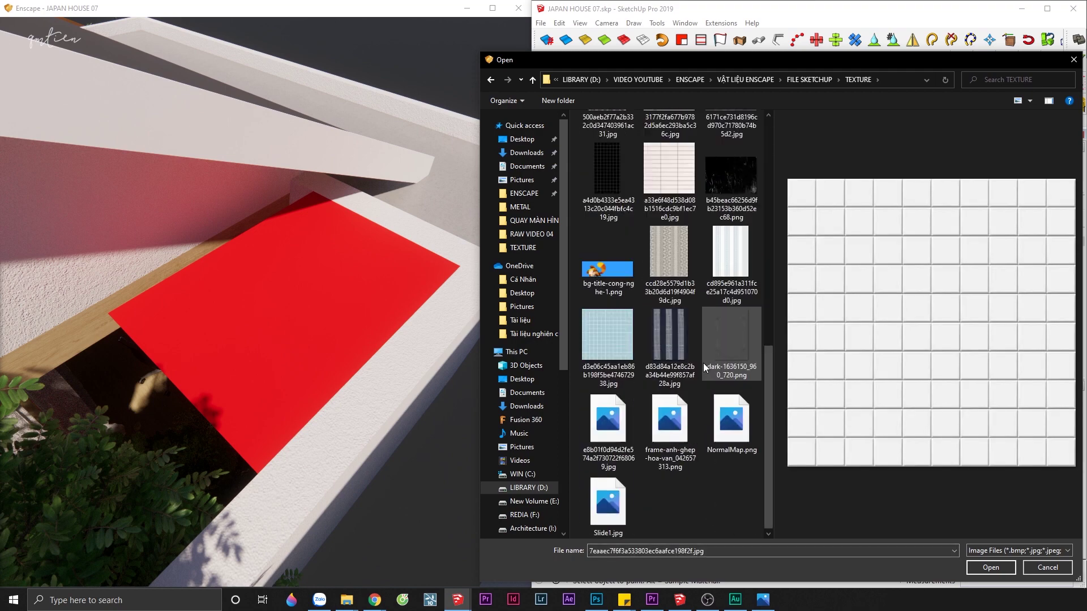
click(617, 178)
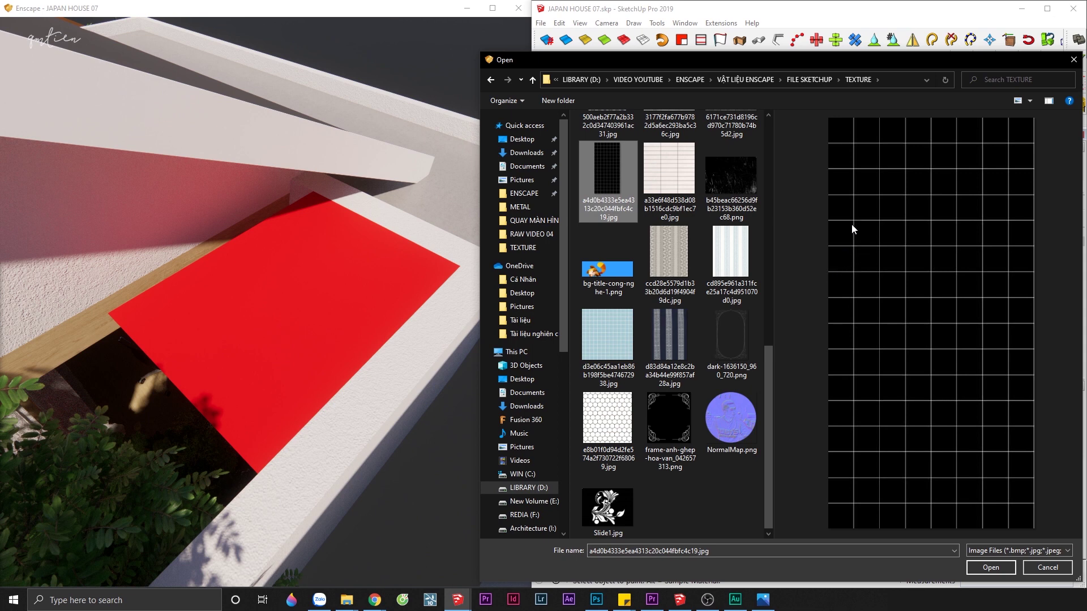
click(626, 419)
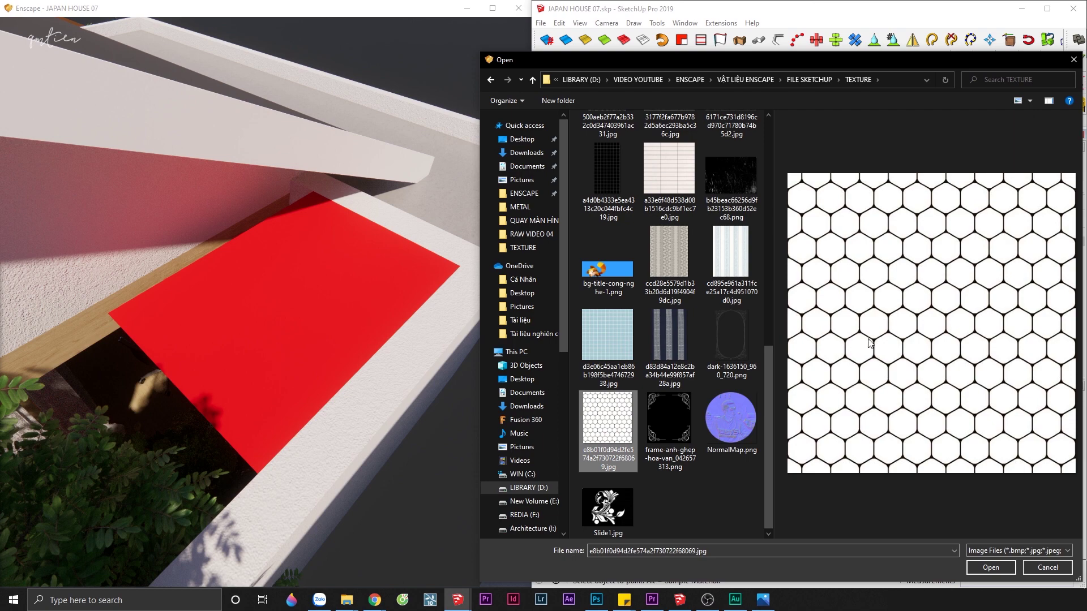
click(989, 566)
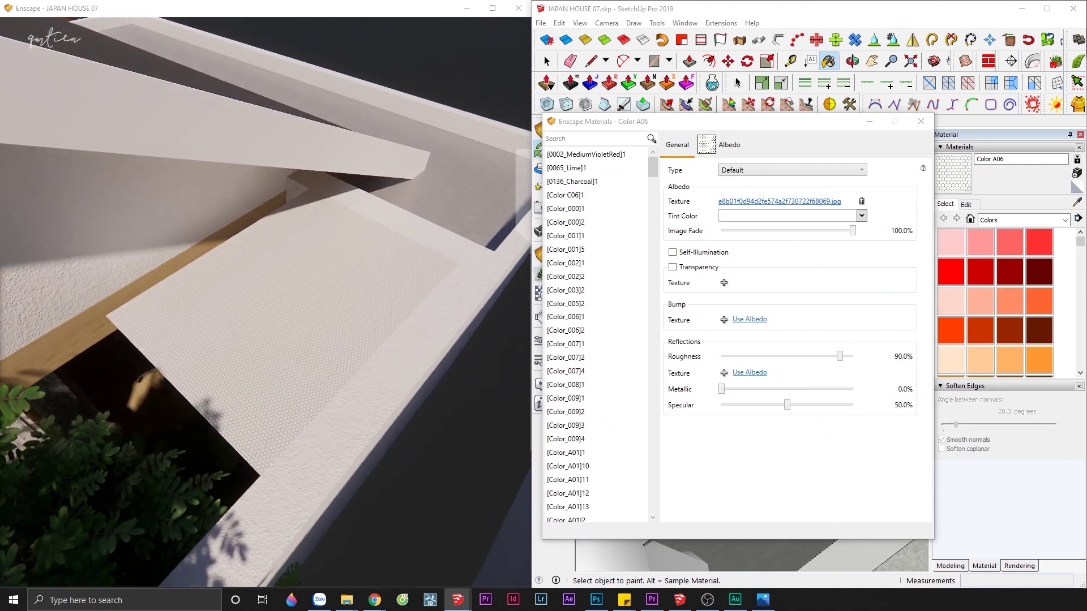
scroll(314, 359, up, 5)
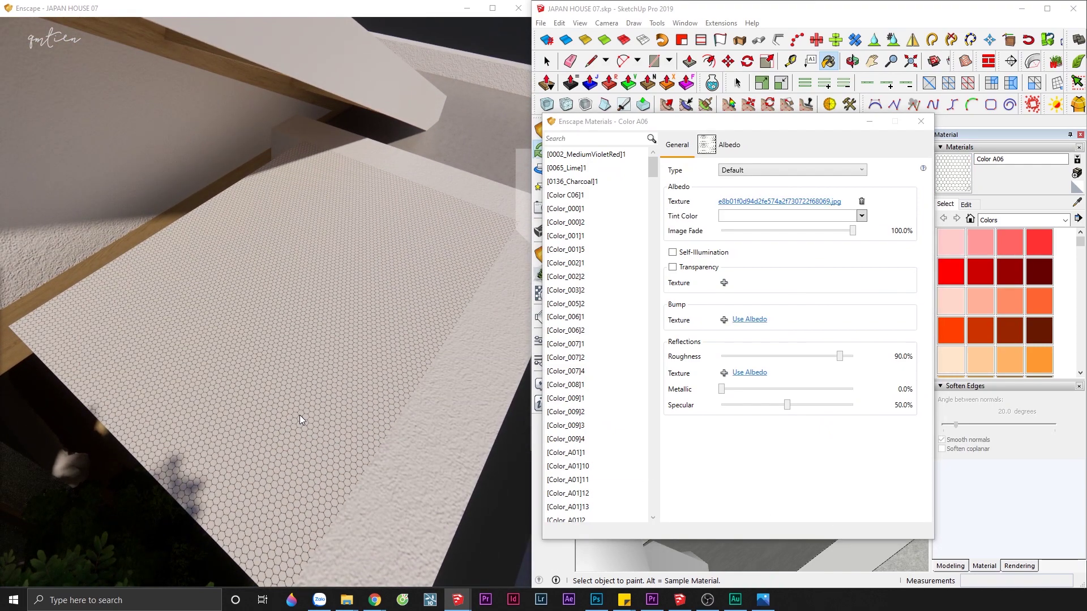
scroll(300, 415, up, 3)
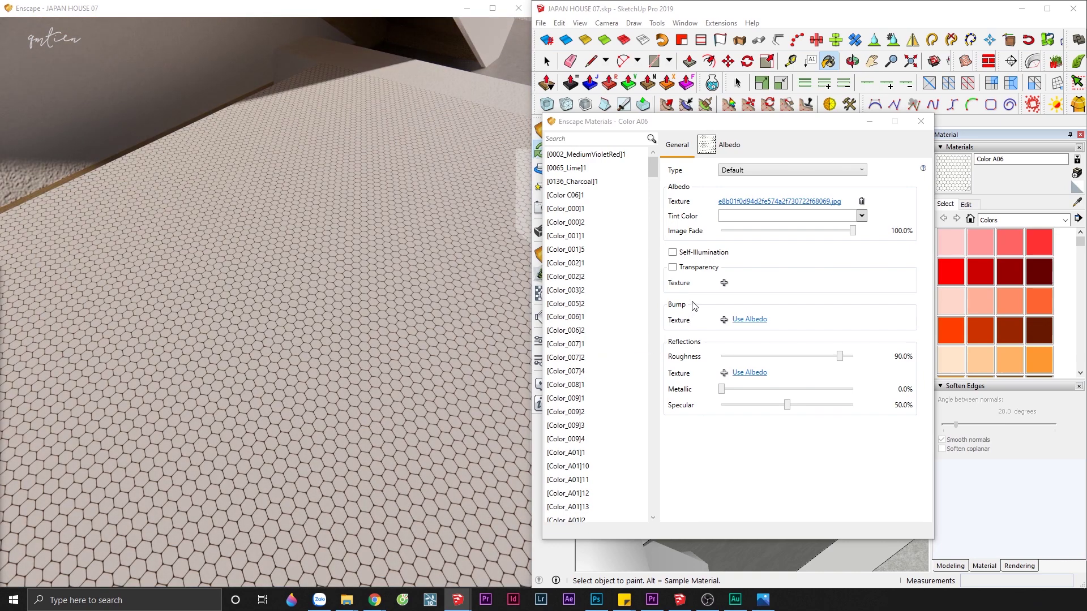
Step: Add the same hexagon jpg as Color A06's transparency mask and inspect the render
click(724, 283)
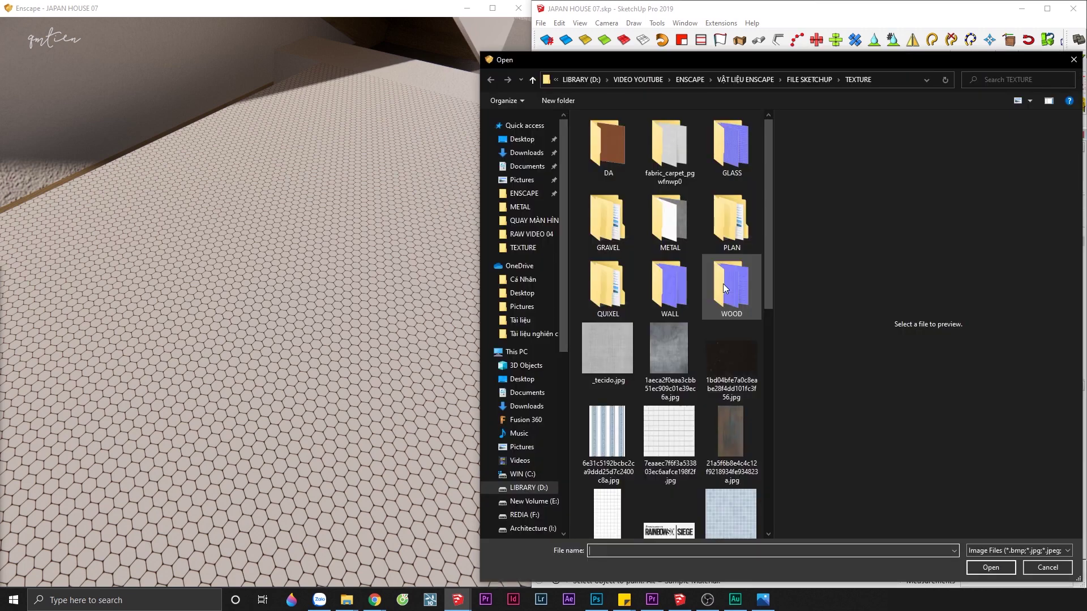
mouse_move(731, 287)
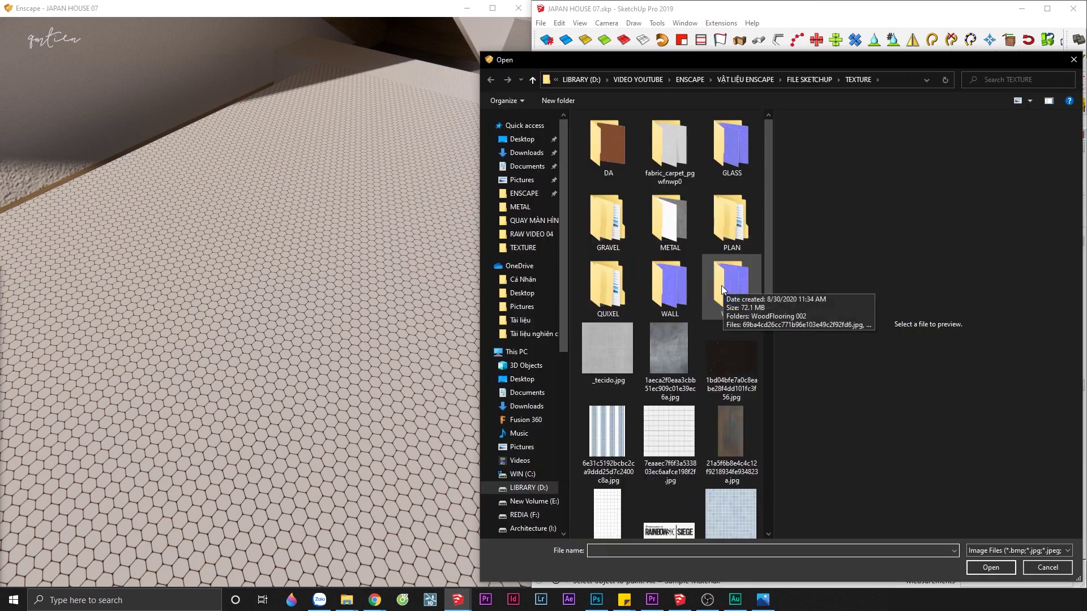
scroll(722, 287, down, 5)
scroll(717, 293, down, 5)
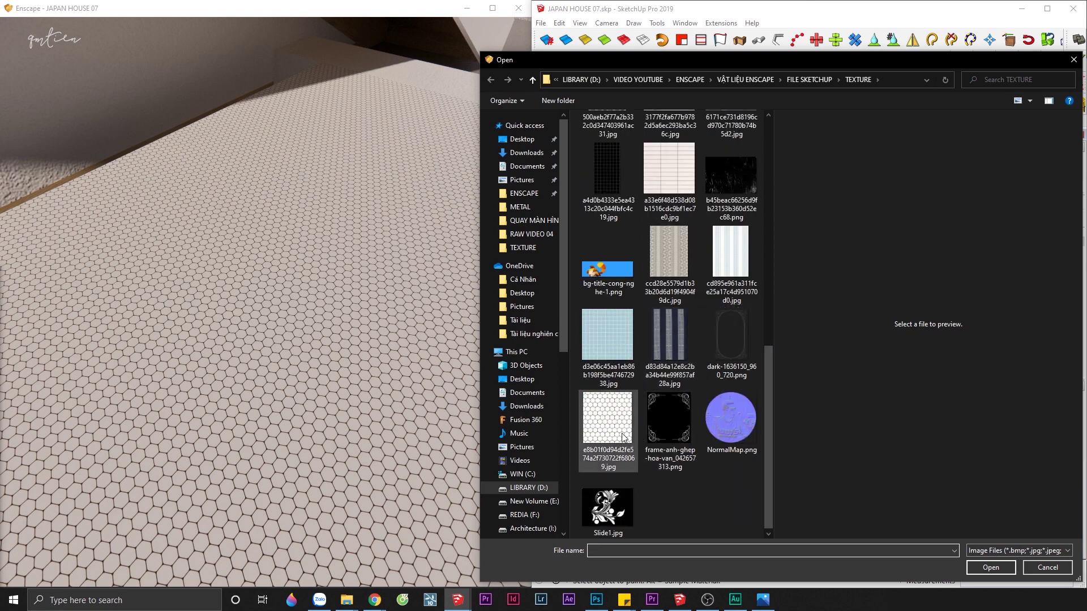
double_click(622, 436)
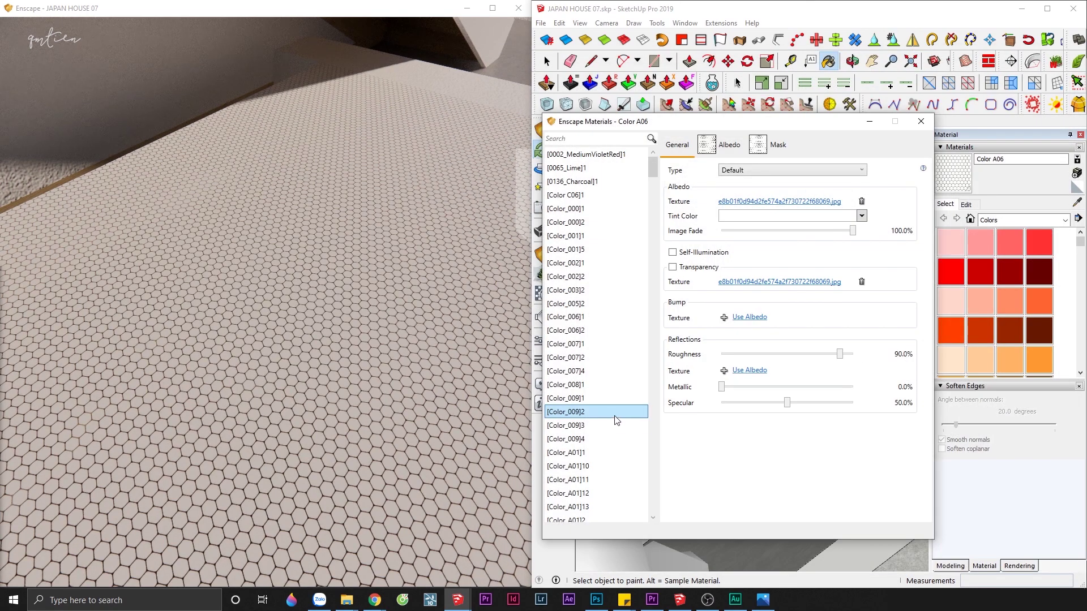
click(770, 146)
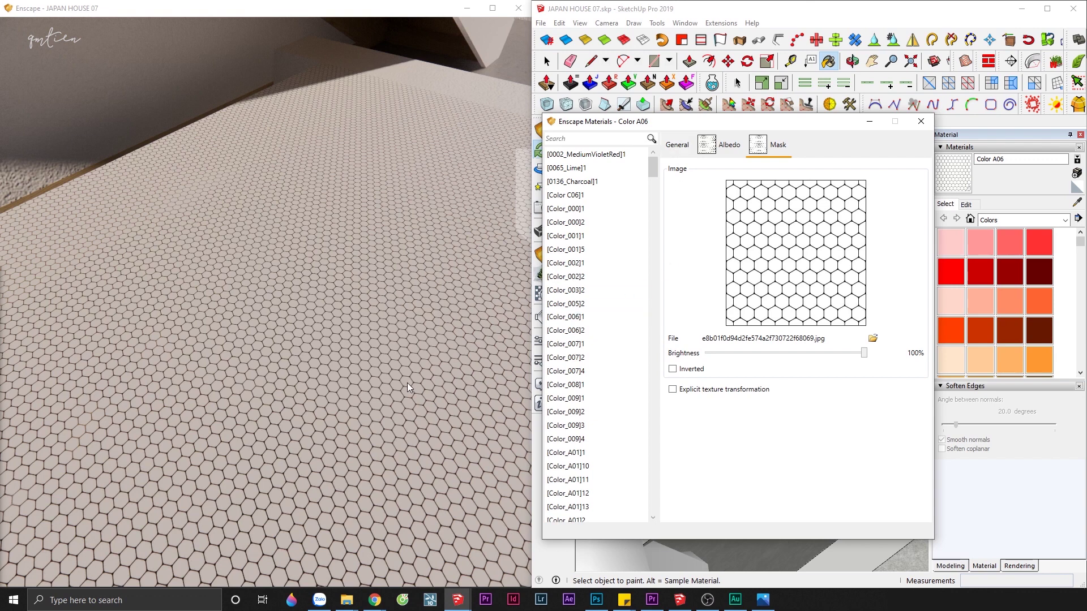
mouse_move(406, 383)
mouse_down()
mouse_move(396, 441)
mouse_move(396, 368)
mouse_move(407, 383)
mouse_up()
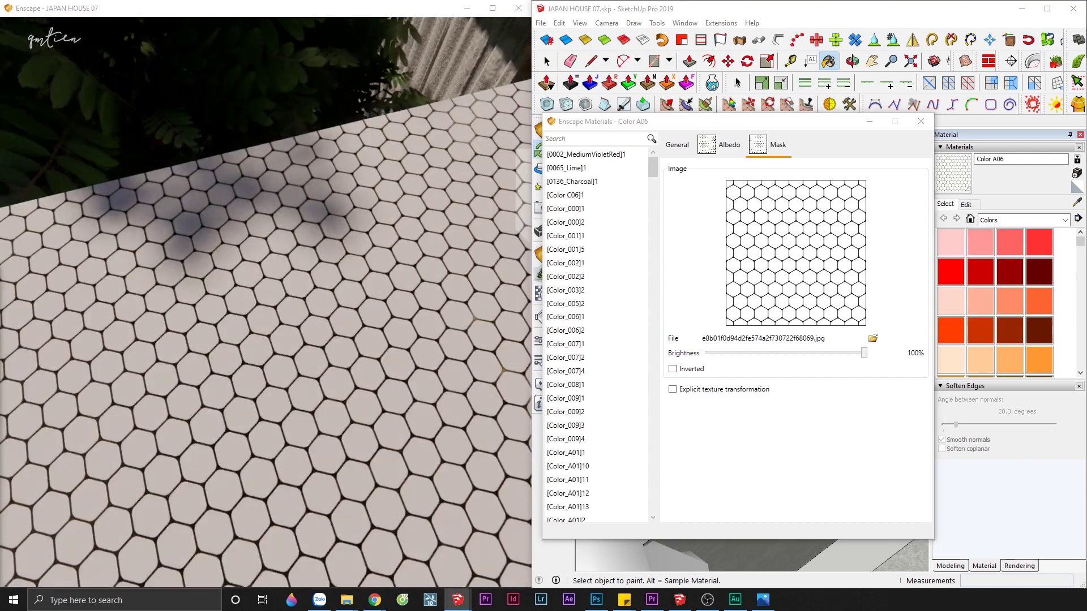
mouse_move(390, 241)
mouse_down()
mouse_move(396, 283)
mouse_move(414, 162)
mouse_move(443, 175)
mouse_move(457, 167)
mouse_up()
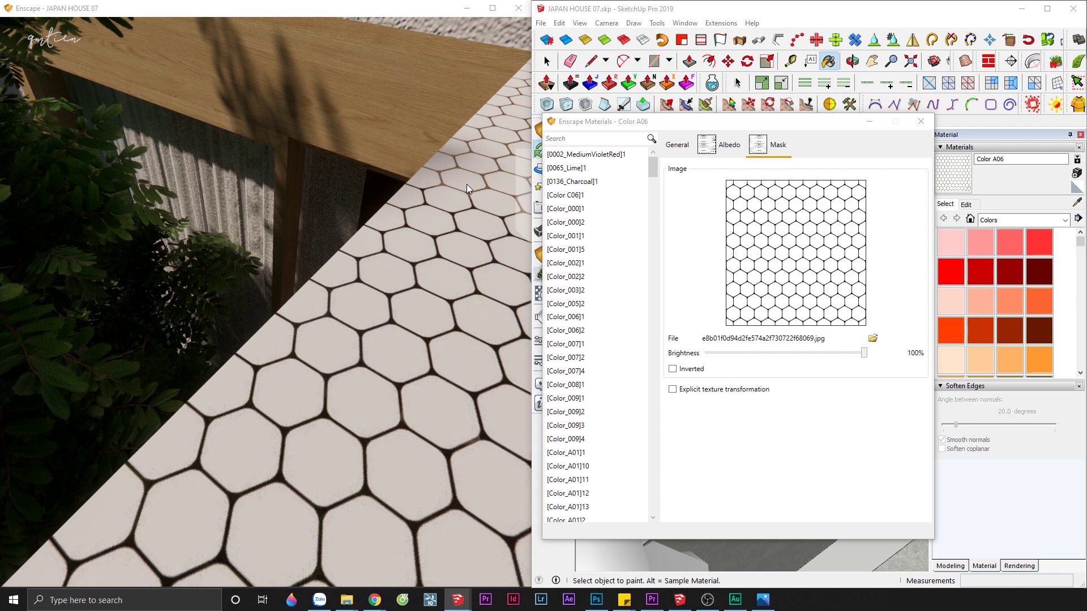
Step: Invert the Color A06 mask so the hexagon cells render see-through
click(672, 369)
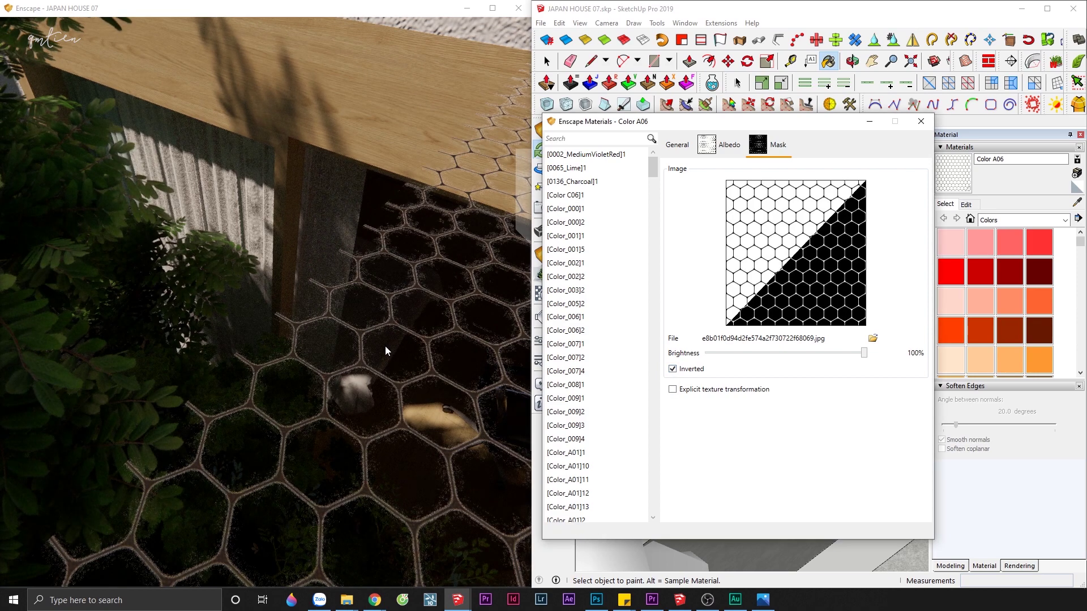
mouse_move(385, 345)
mouse_down()
mouse_move(396, 346)
mouse_move(374, 352)
mouse_move(403, 314)
mouse_up()
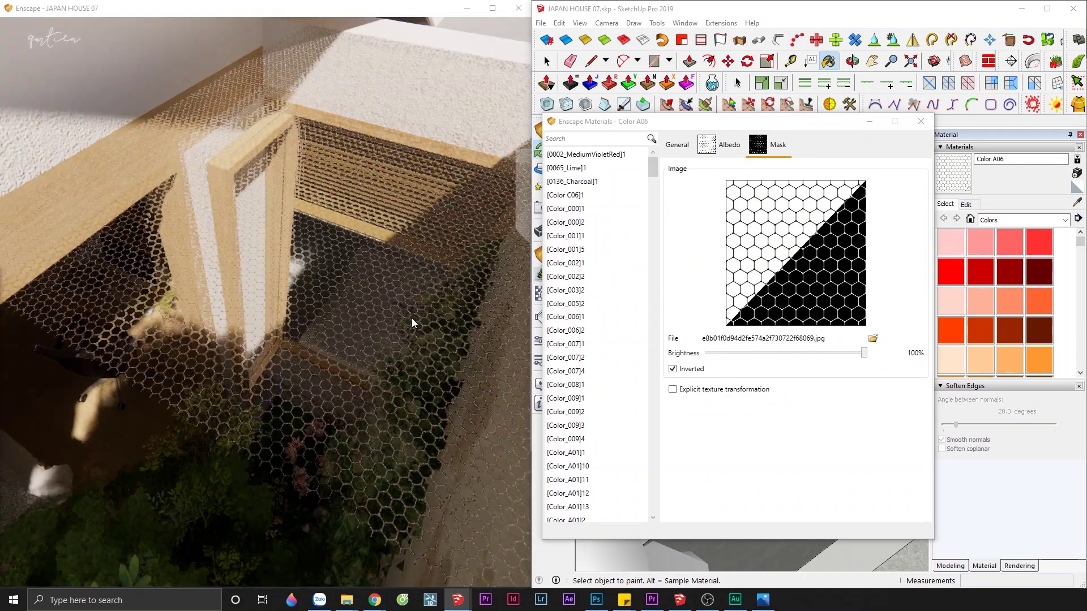
click(669, 155)
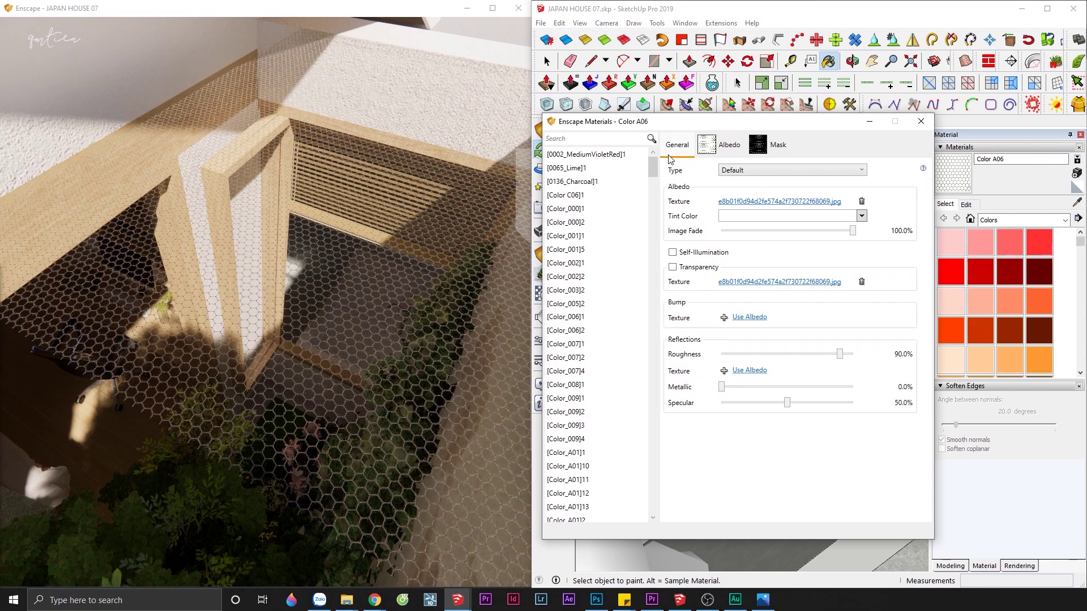
Step: Make the hex mesh 100% metallic with 0% roughness, 0% image fade and light grey colour
drag(721, 386, 863, 389)
drag(839, 354, 718, 355)
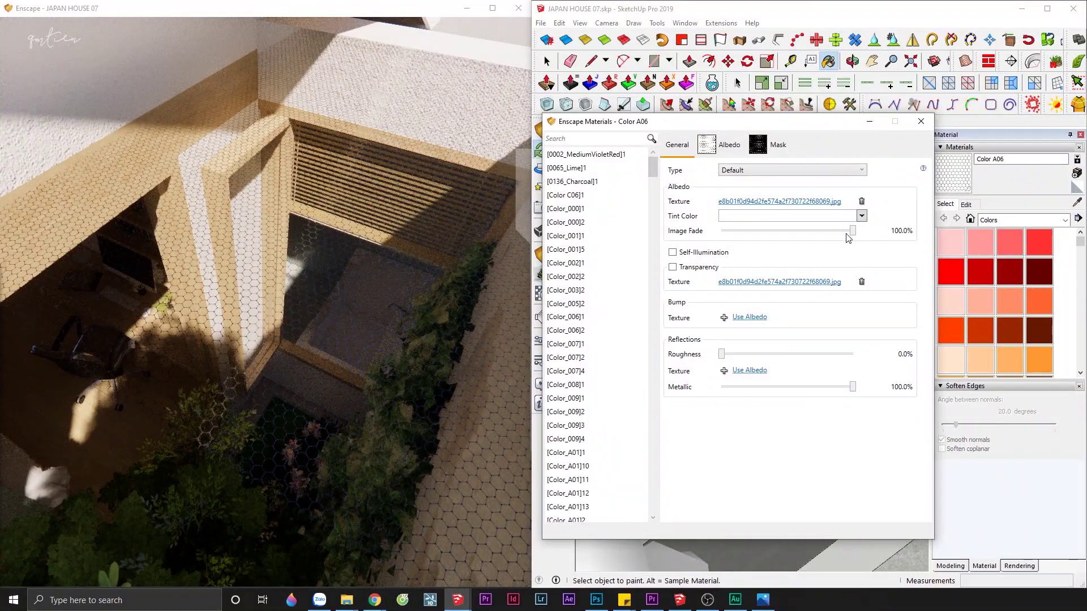
drag(852, 232, 721, 232)
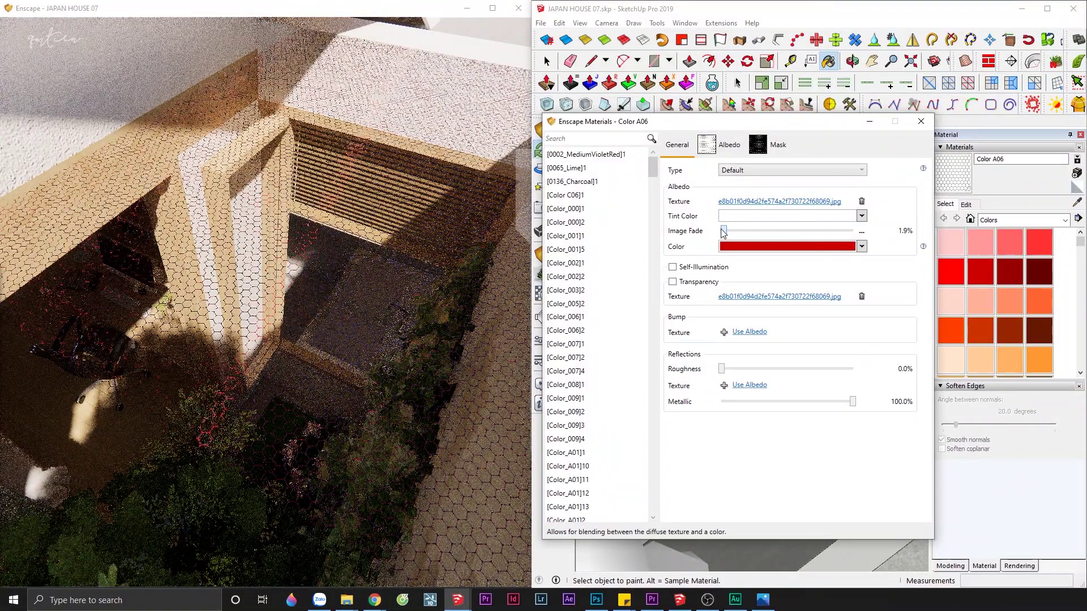
click(750, 250)
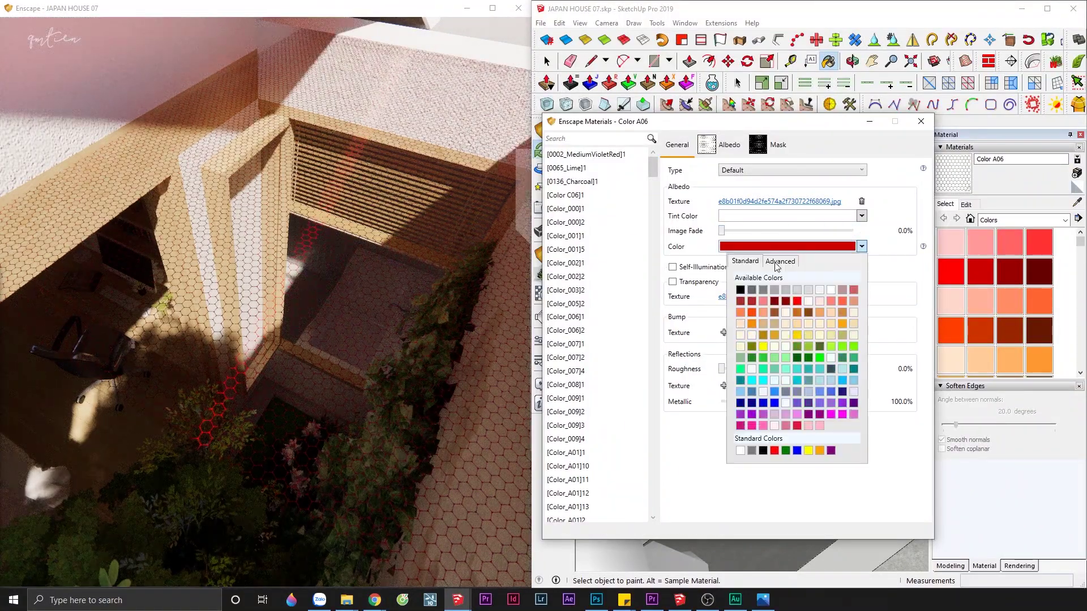
click(797, 290)
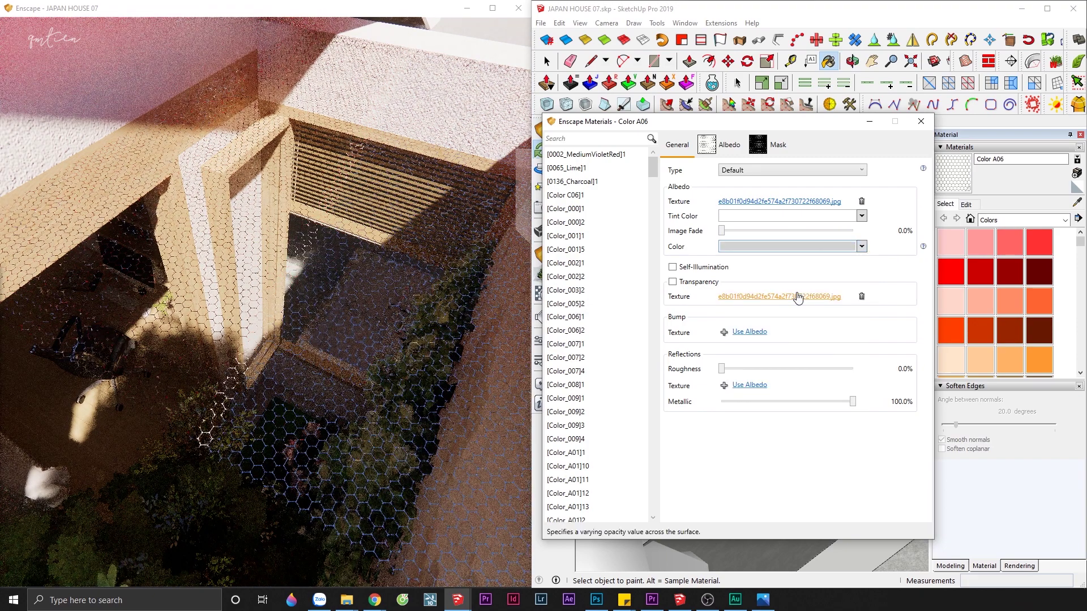
scroll(493, 300, up, 3)
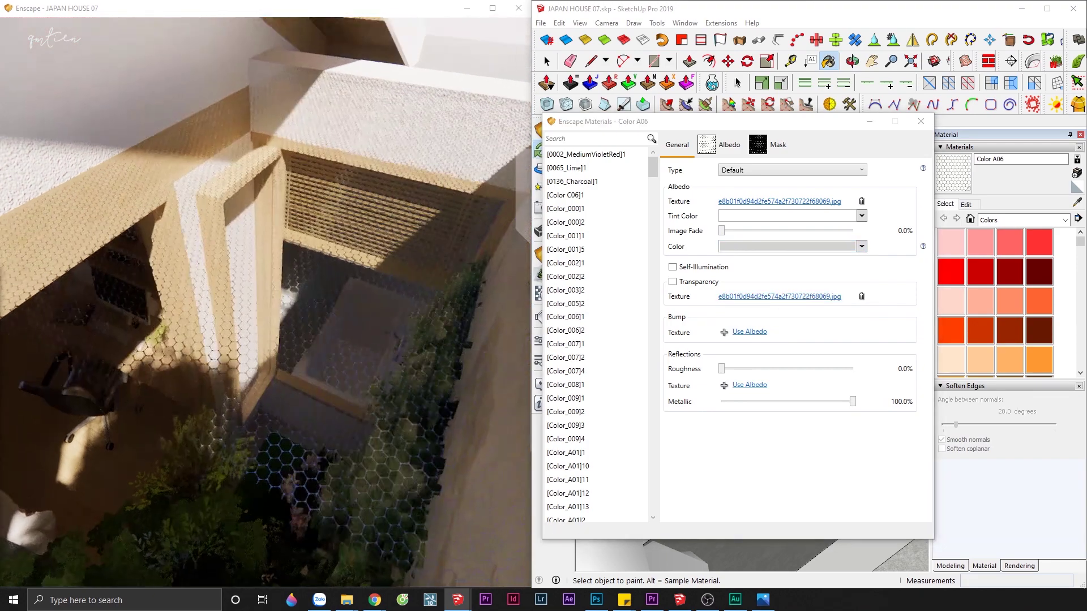
click(727, 145)
Step: Size the hexagon texture to 0.5 m wide by 0.5 m high and check the render
click(673, 389)
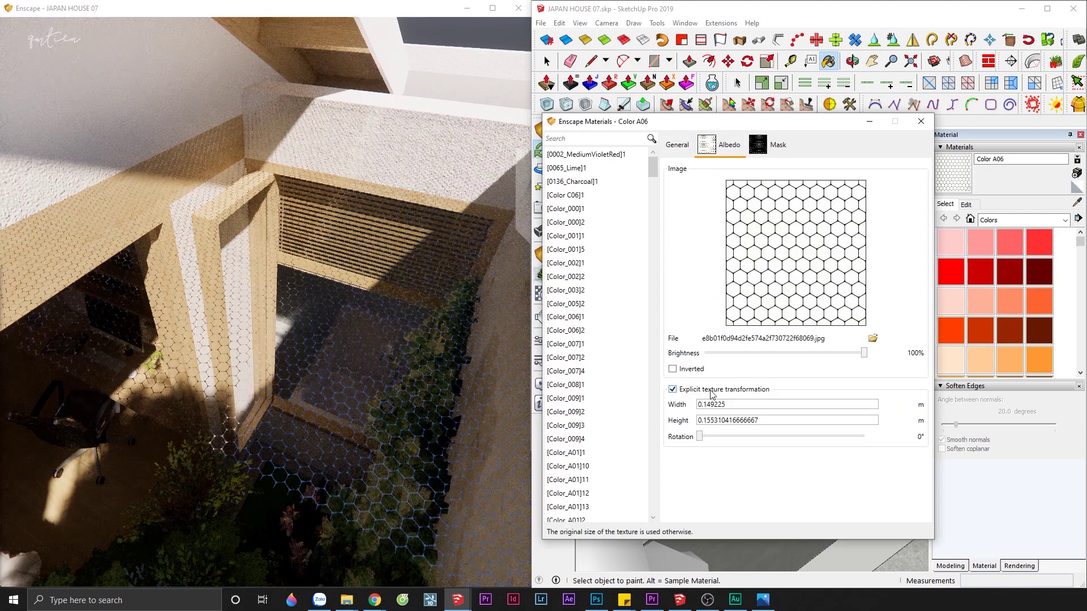
key(Tab)
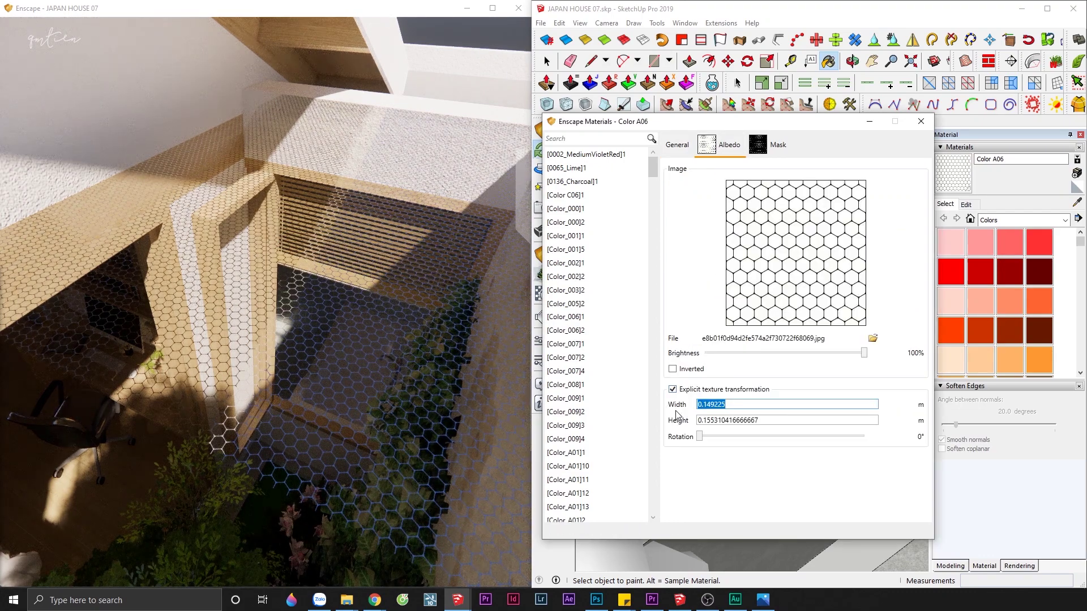
text(0.5)
key(Tab)
text(0)
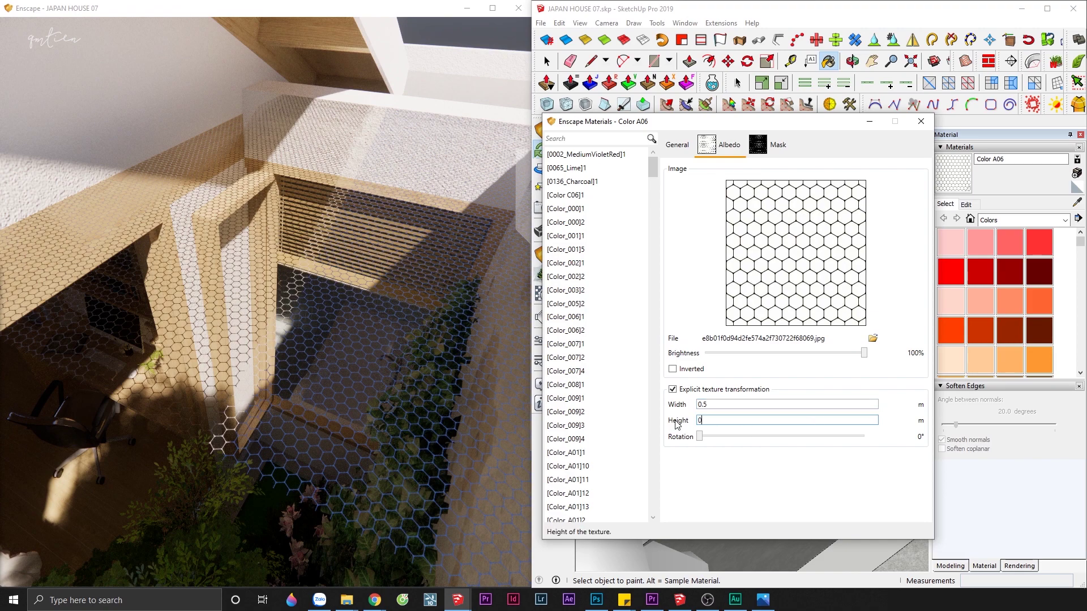
text(.5)
click(718, 407)
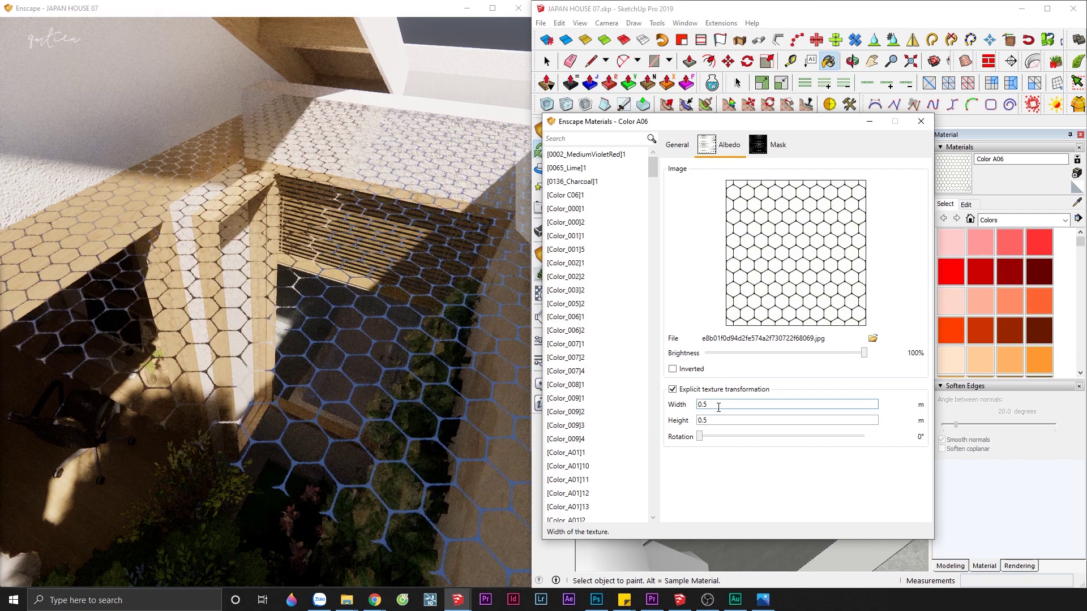
drag(396, 339, 351, 294)
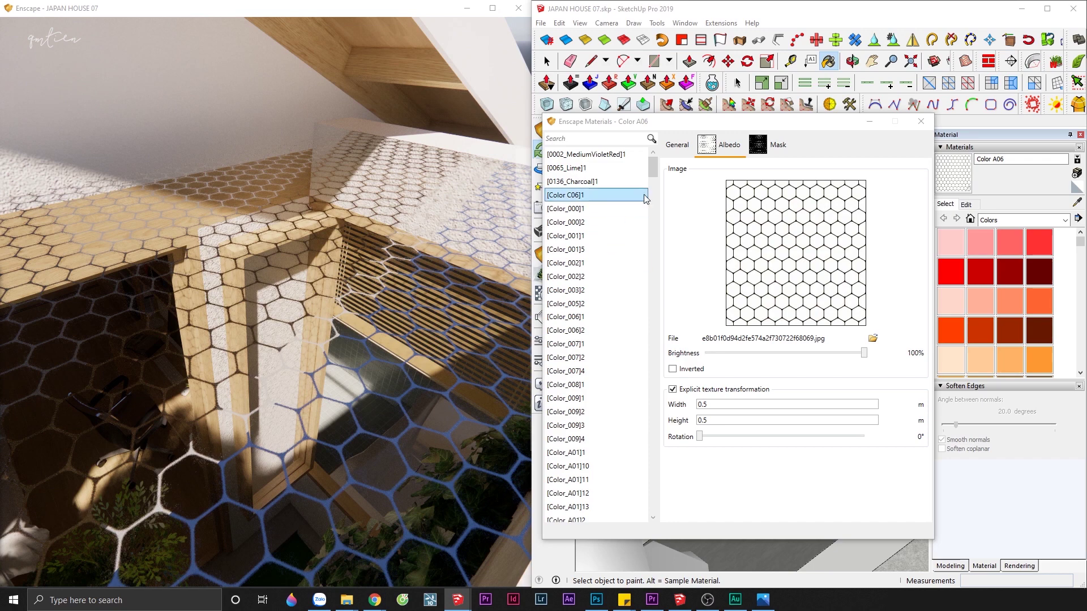
click(674, 153)
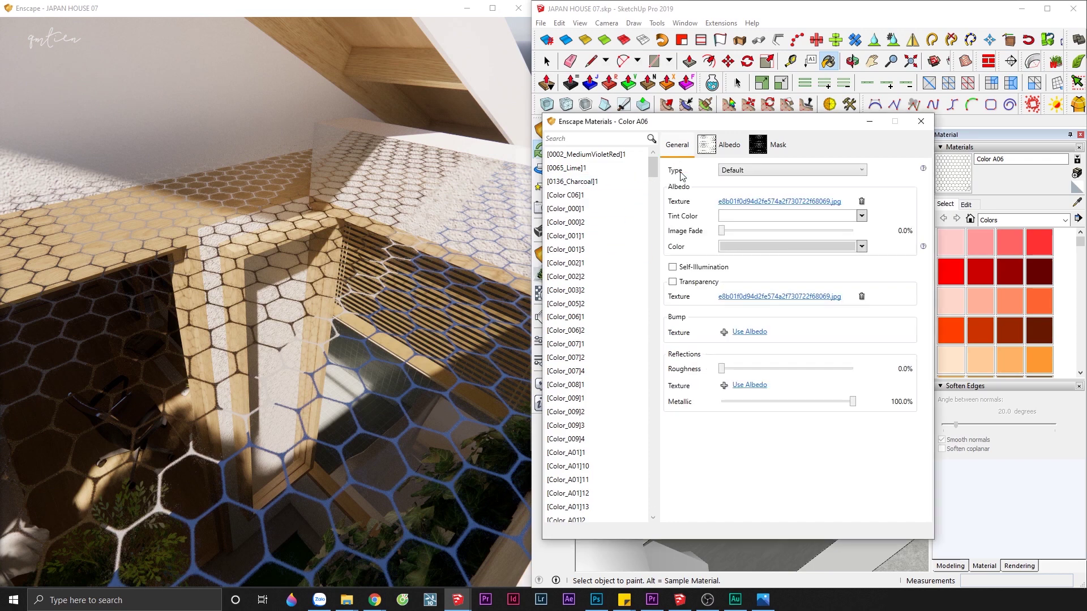
Step: Use the hexagon albedo as a 3.00 bump map, comparing the render with and without it
click(743, 334)
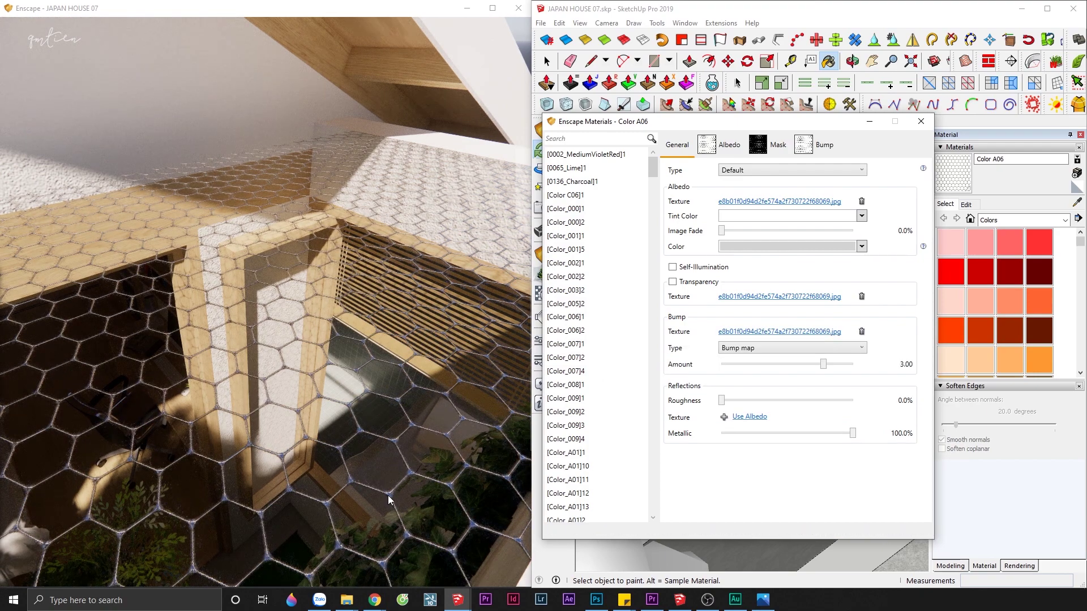
mouse_move(388, 498)
mouse_down()
mouse_move(362, 555)
mouse_move(397, 498)
mouse_up()
click(617, 411)
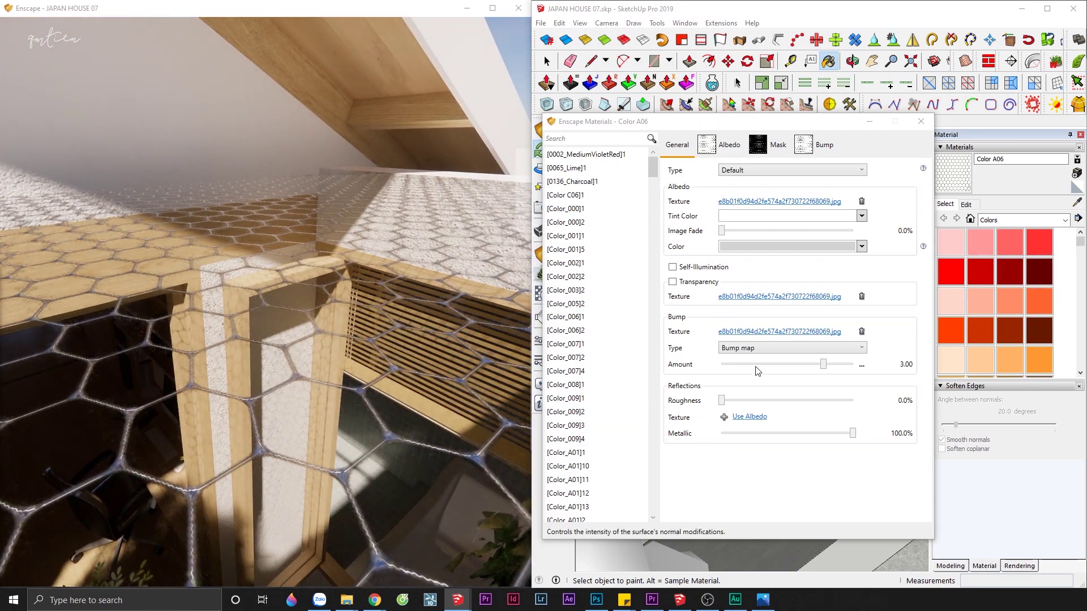
click(861, 331)
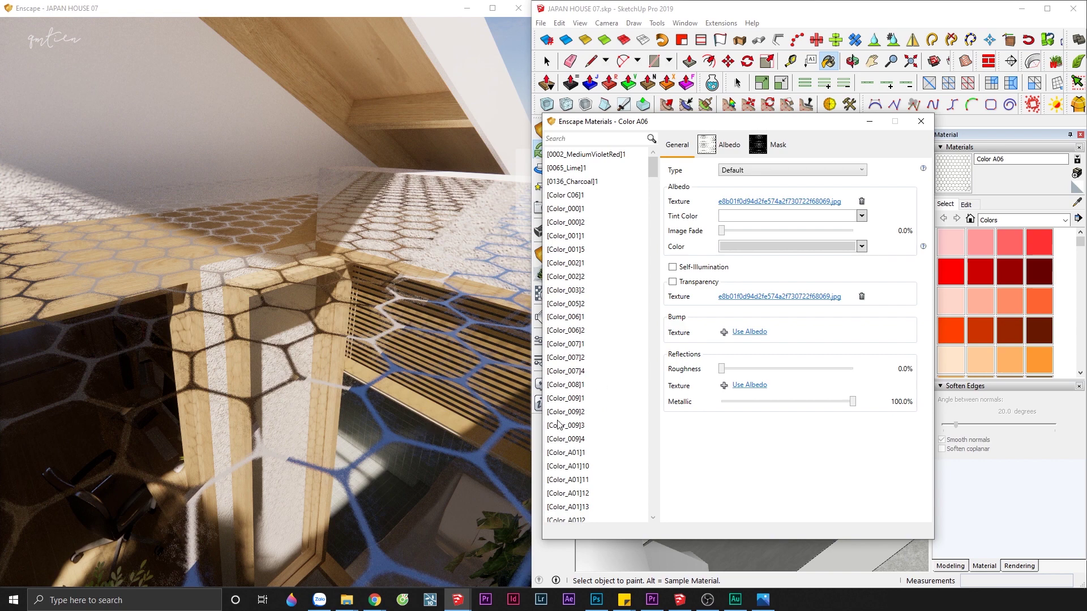
click(748, 332)
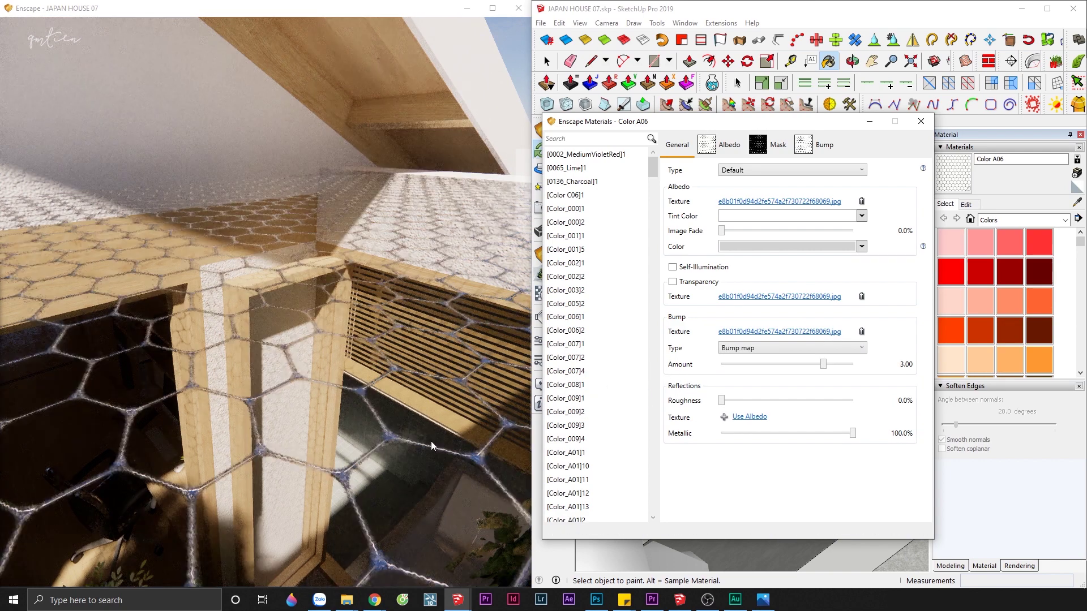
click(312, 463)
drag(311, 463, 249, 368)
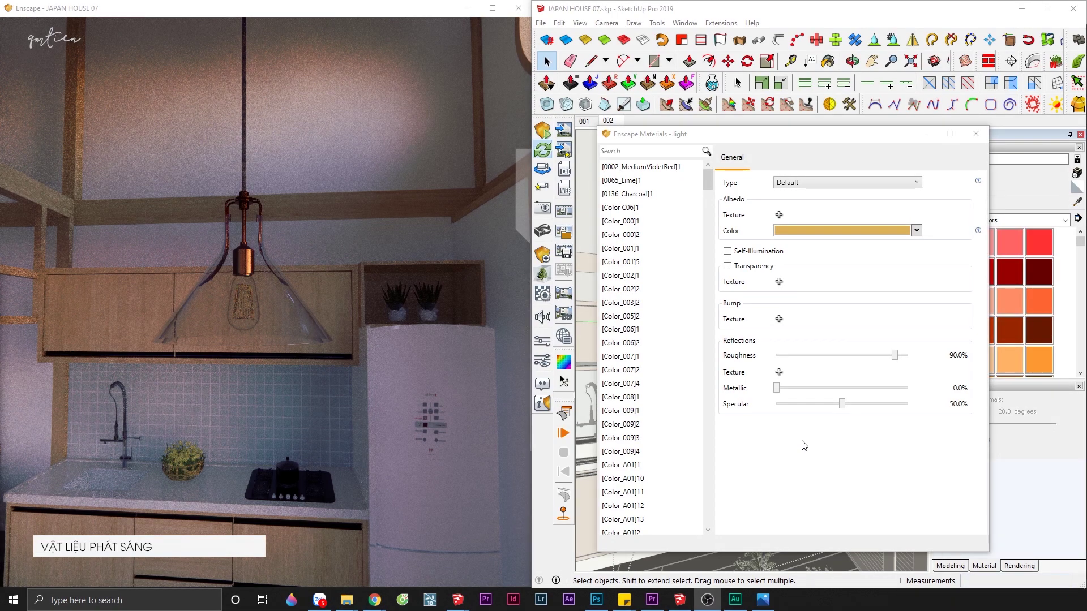
Step: Make the pendant bulb material self-illuminate at 6000 cd/m²
click(745, 253)
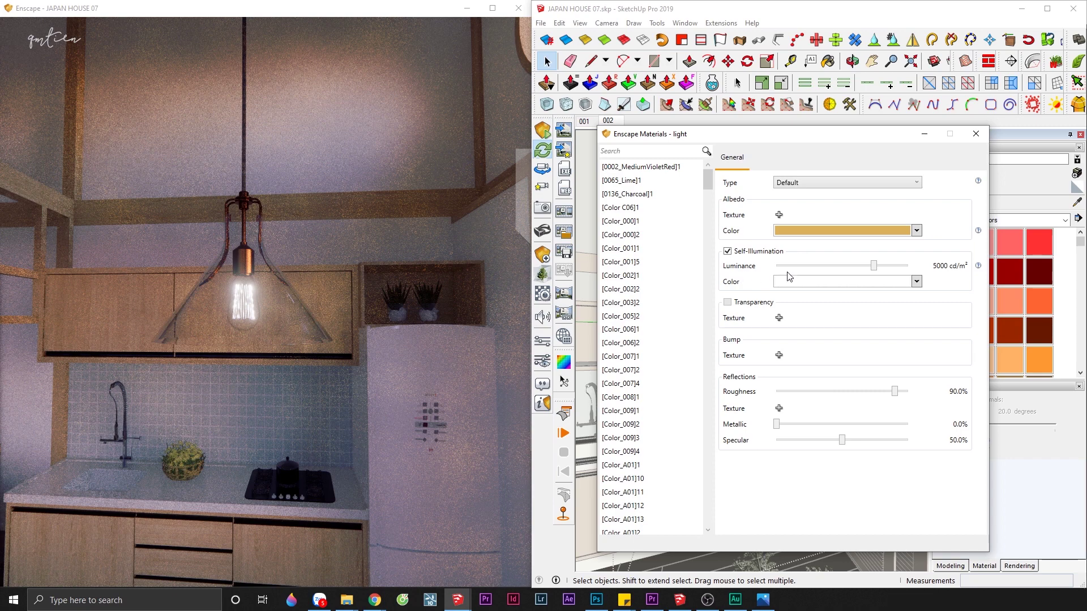
mouse_move(912, 269)
click(917, 267)
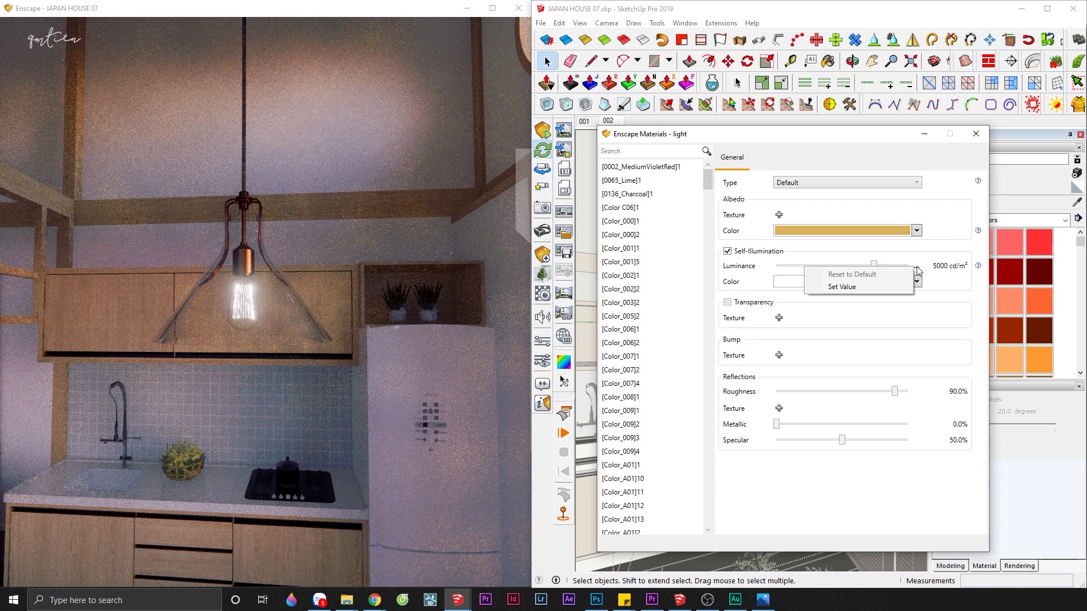
click(898, 287)
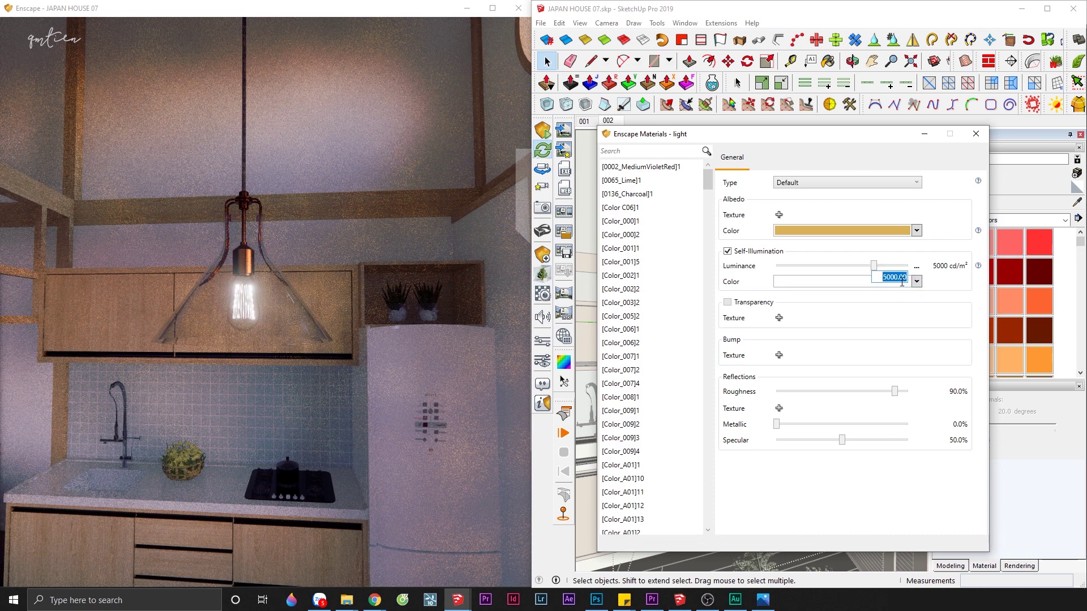
text(6000)
key(Return)
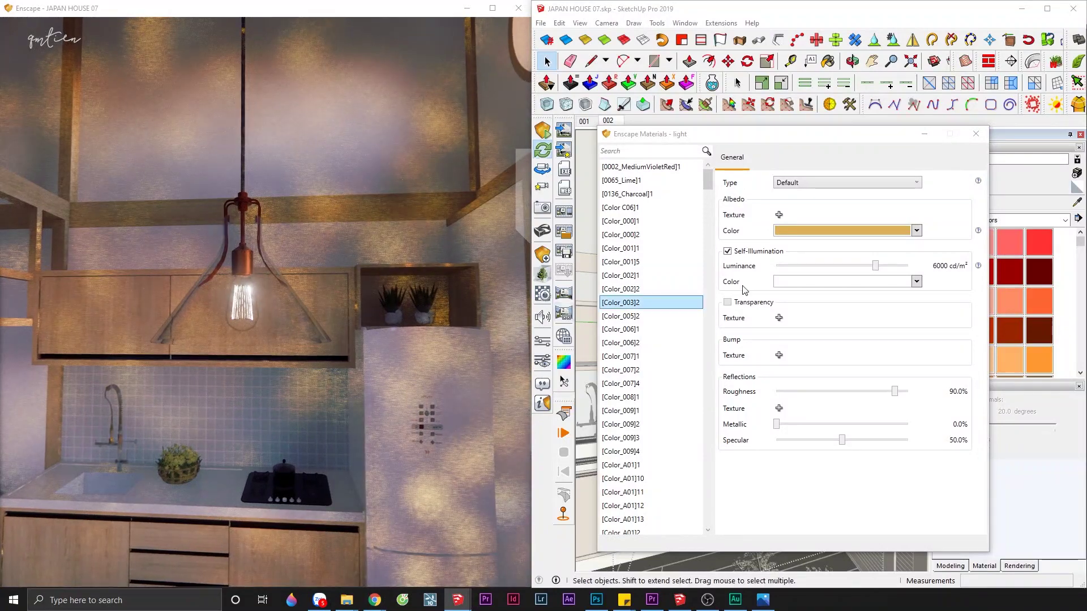
Step: Give the bulb's glow a warm orange colour (#FFA346)
click(798, 283)
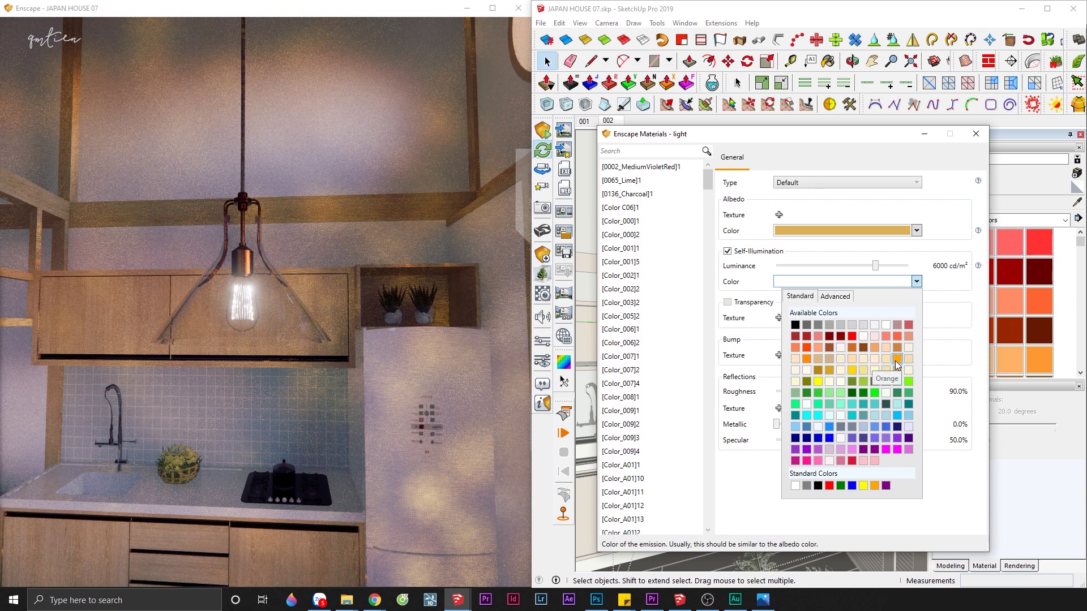
click(895, 362)
click(859, 283)
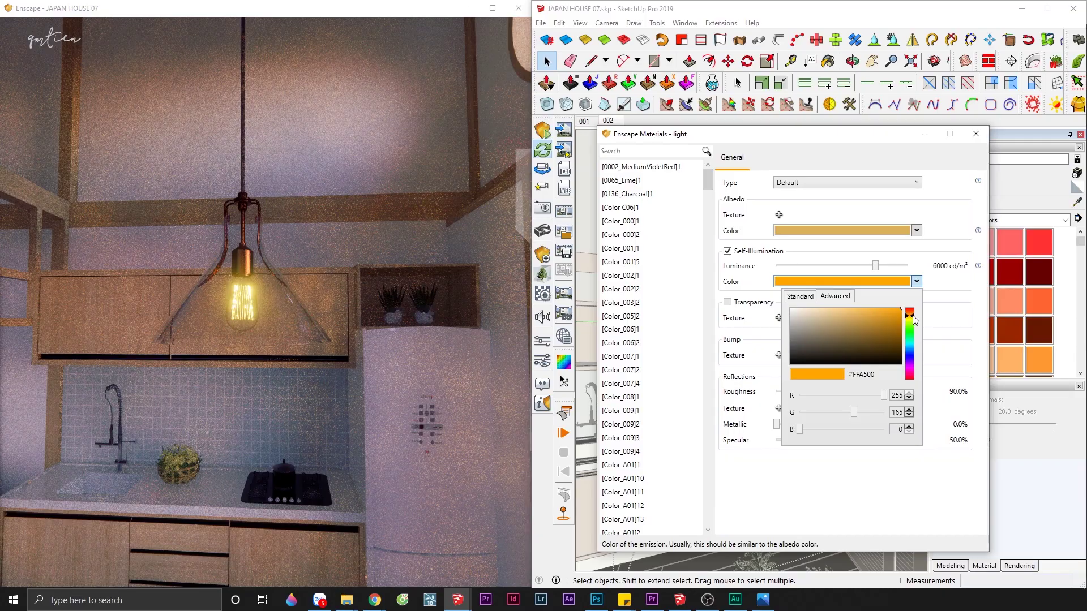
click(912, 318)
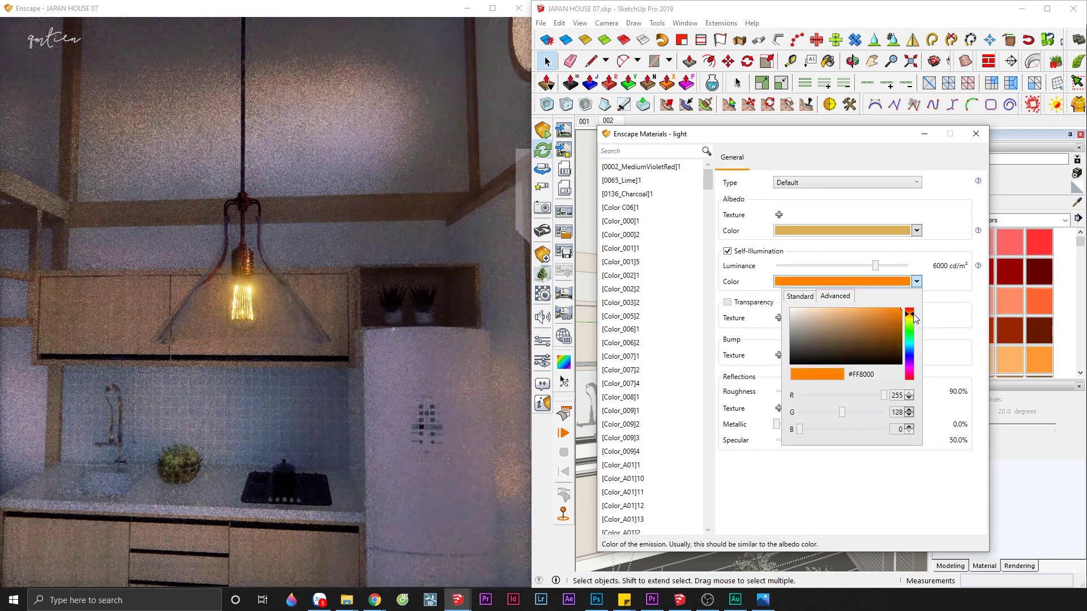
click(910, 313)
click(875, 312)
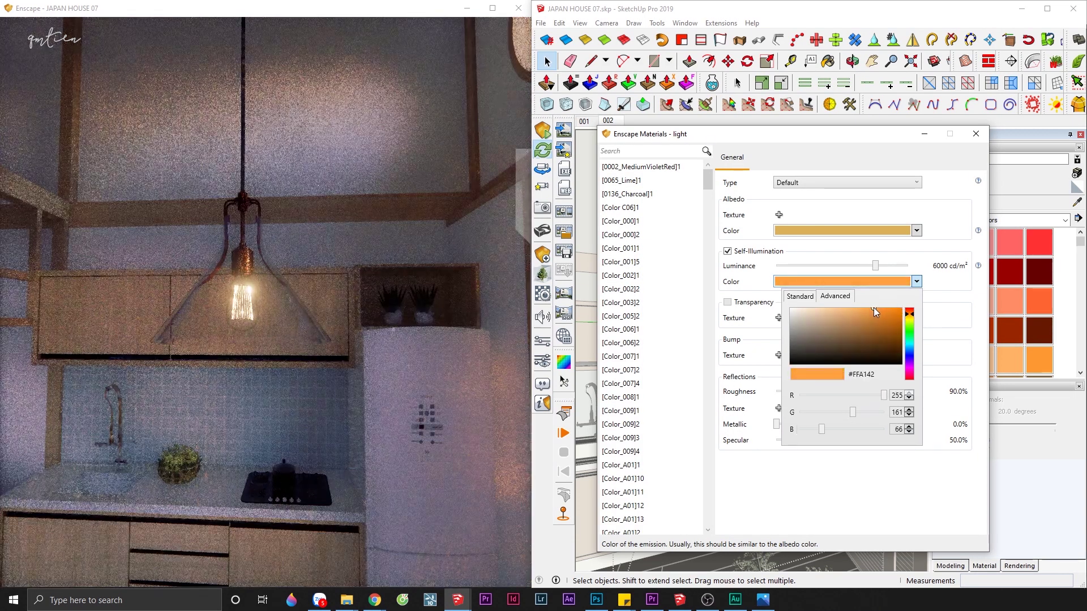
click(871, 306)
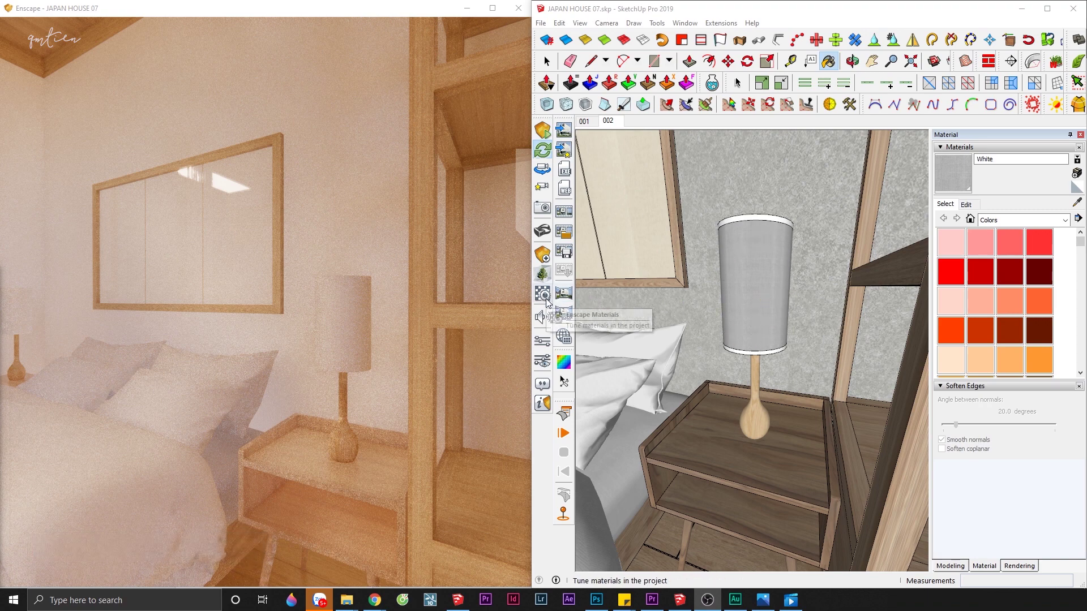
Step: Turn on Self-Illumination for the lampshade's White material
click(546, 297)
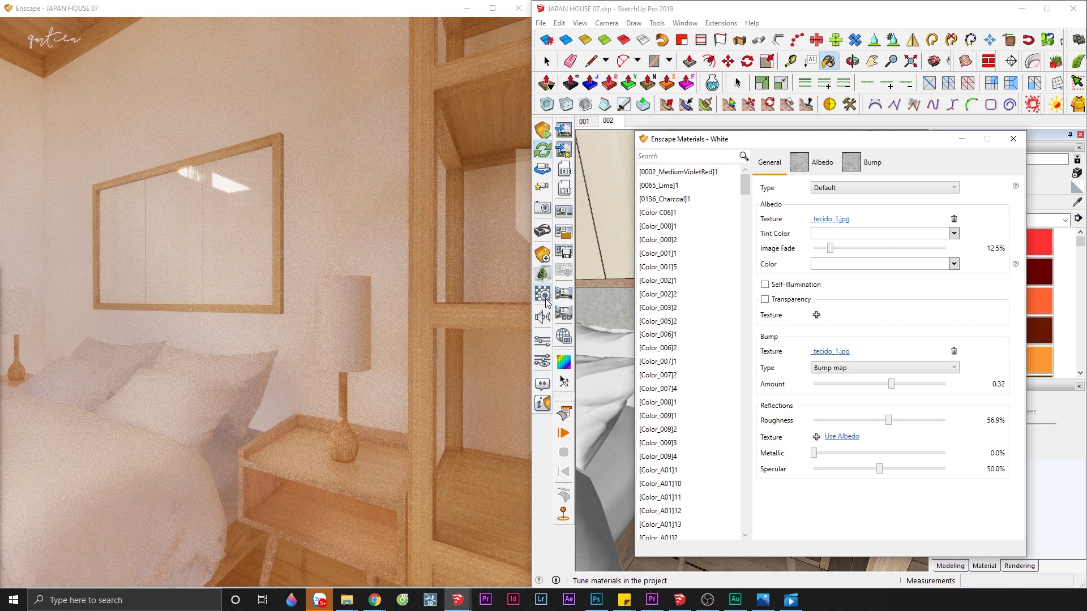
click(765, 285)
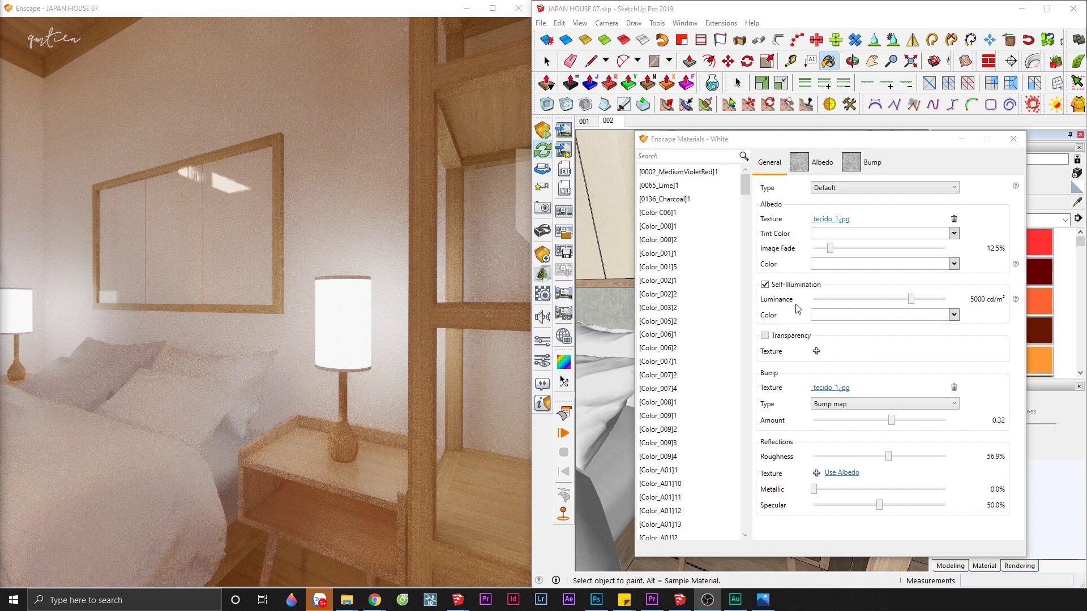
Step: Lower the lampshade luminance to 2500 cd/m²
right_click(953, 304)
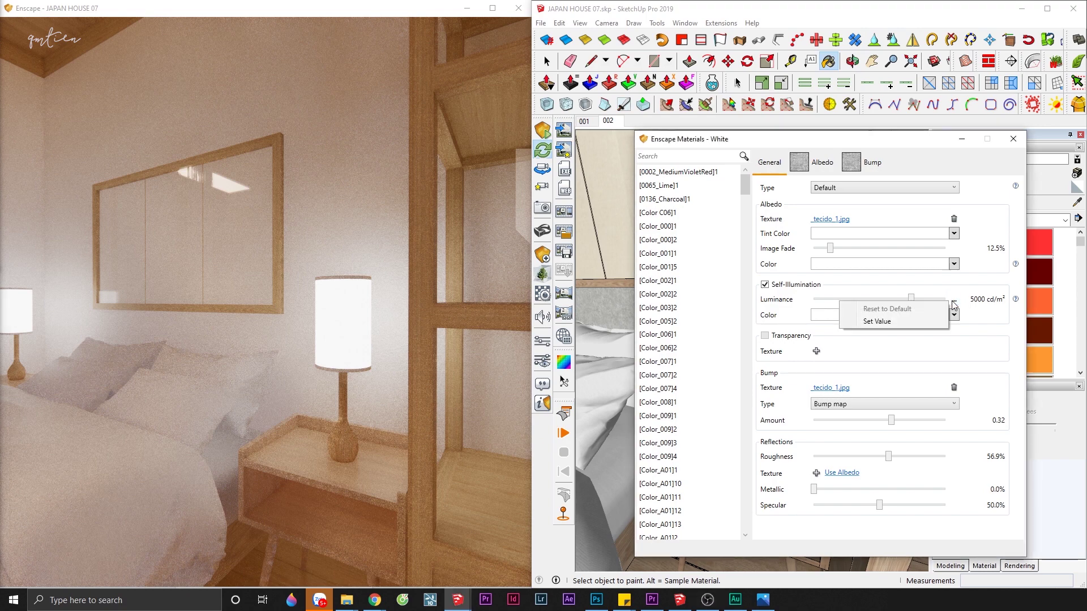
click(933, 320)
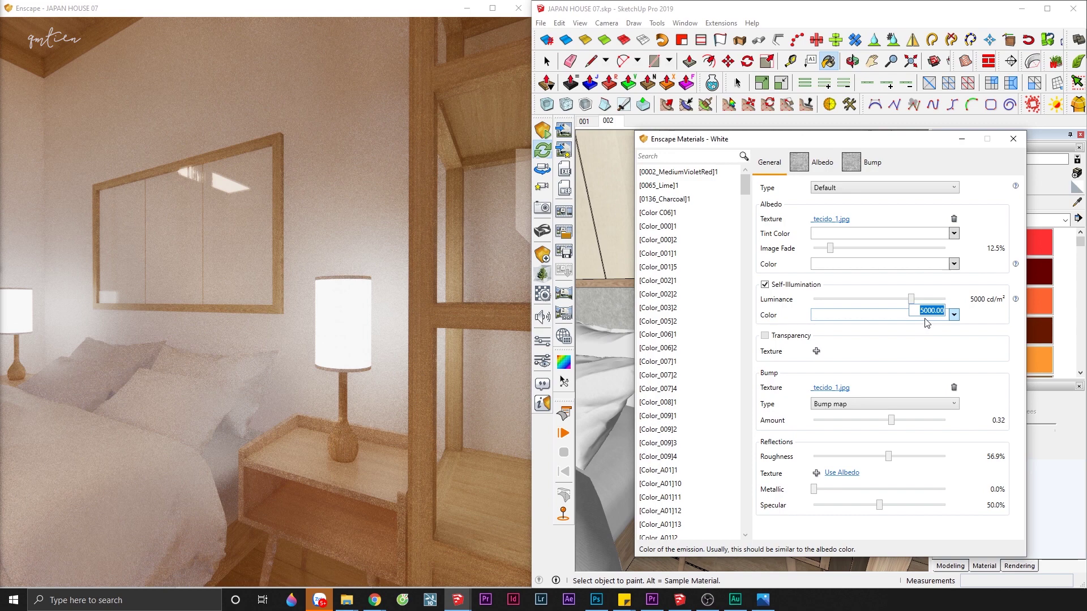
text(2)
text(000)
key(Left)
key(Left)
key(Left)
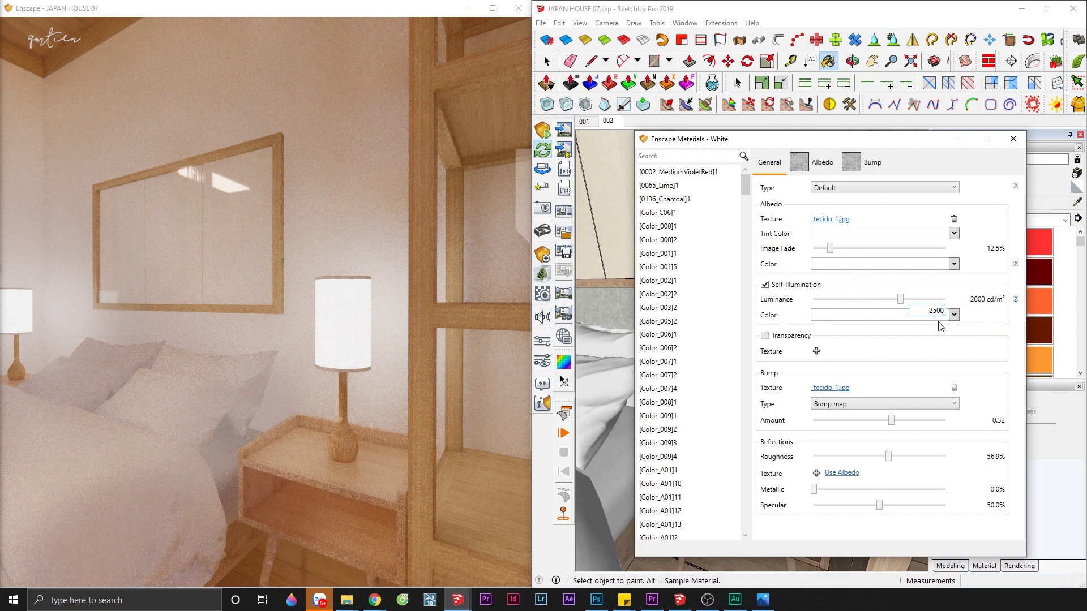
key(Return)
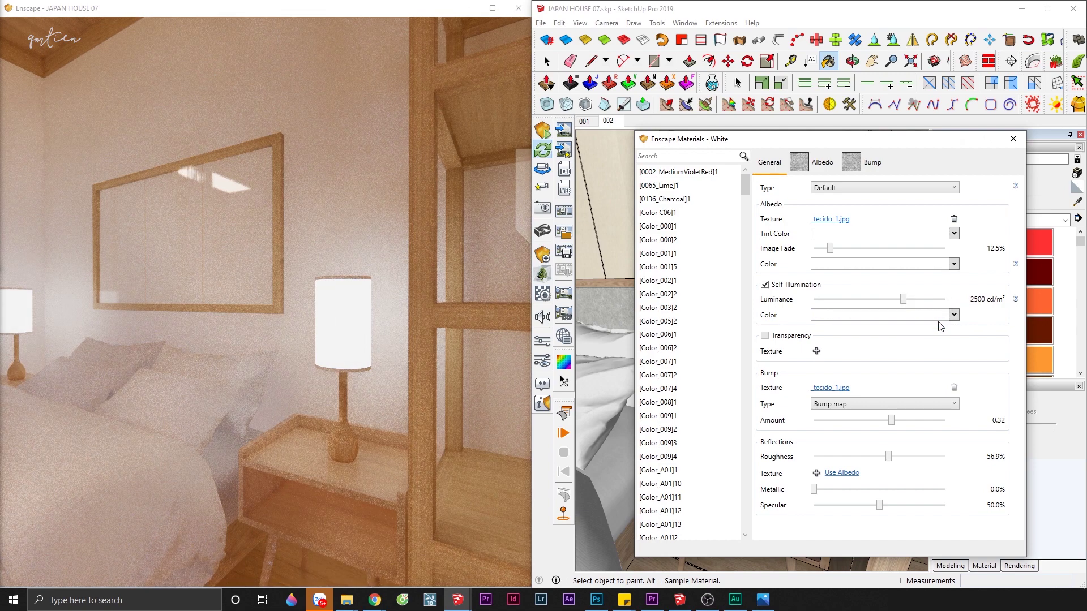
Step: Give the lampshade glow a warm amber emission colour (#C28839)
click(839, 318)
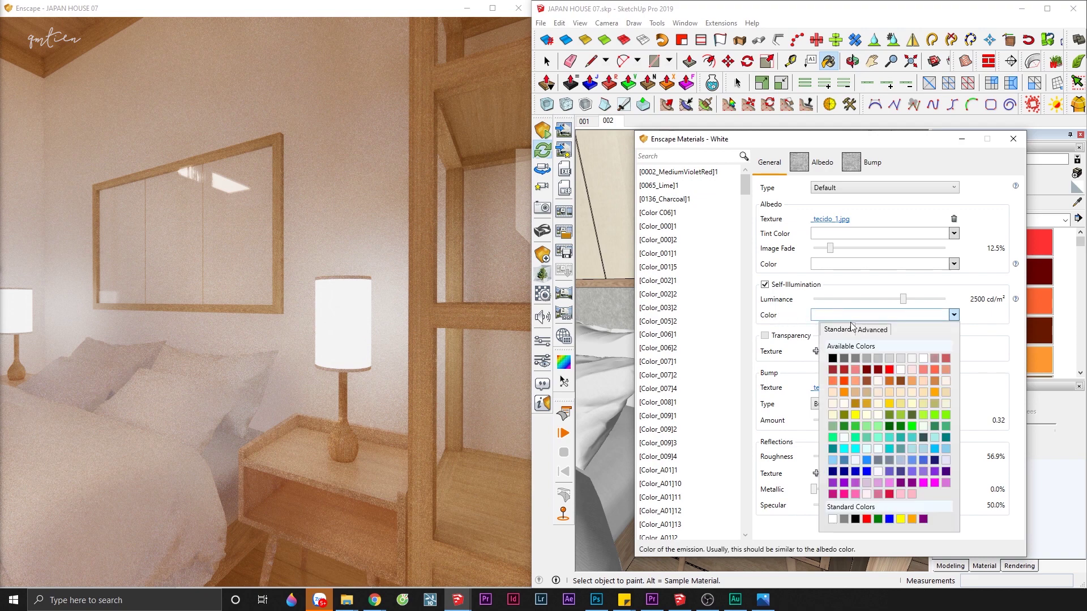
click(872, 330)
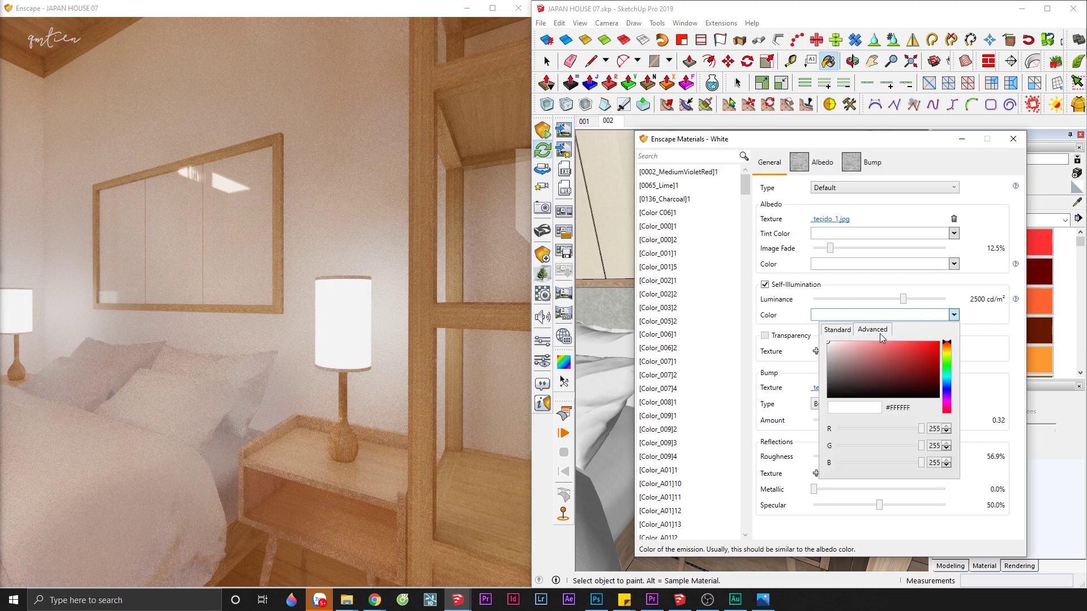
click(906, 355)
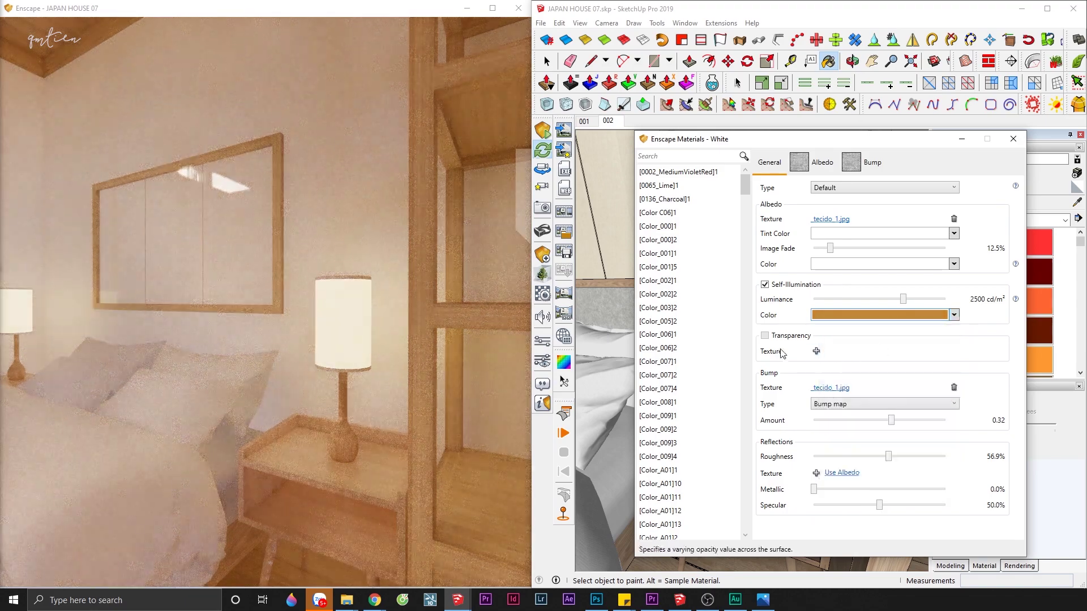
scroll(314, 347, up, 3)
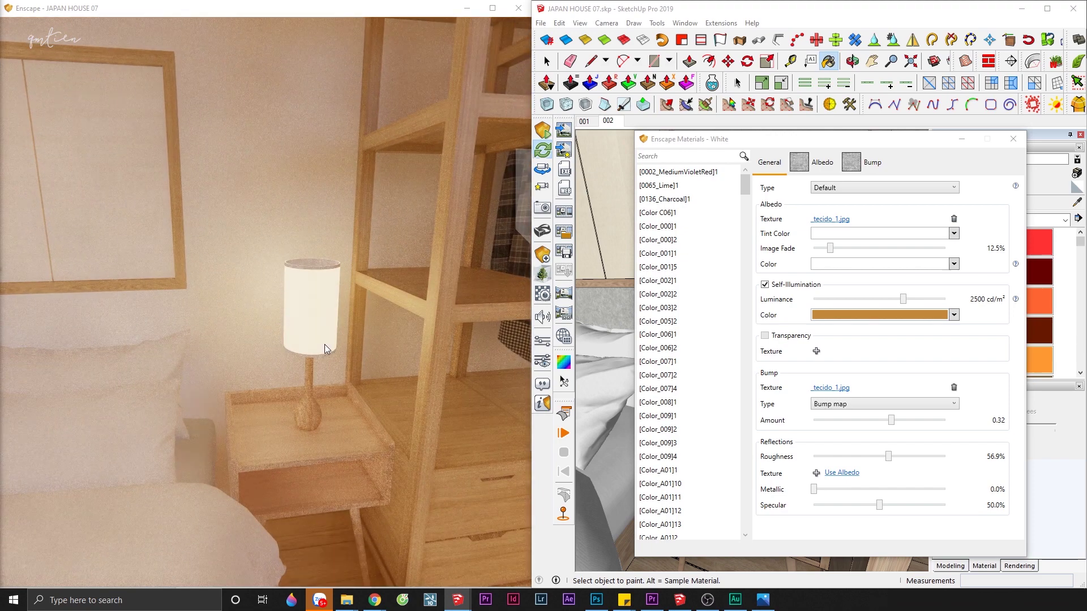